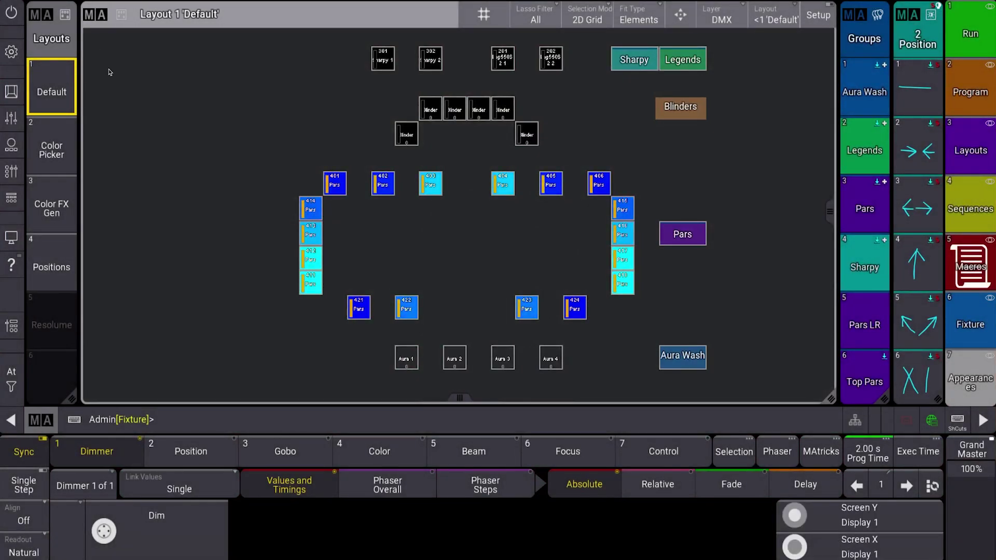
left_click(12, 52)
left_click(669, 303)
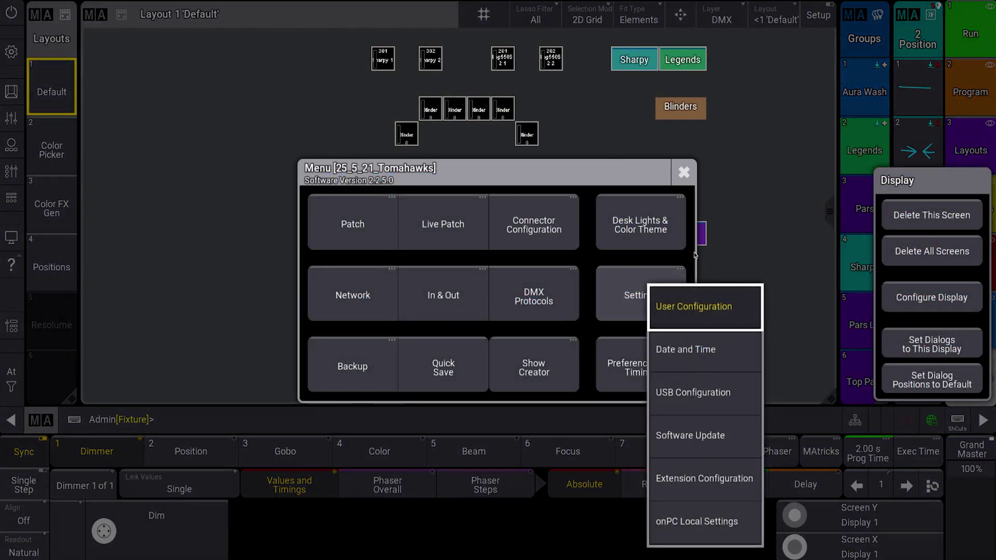
left_click(722, 328)
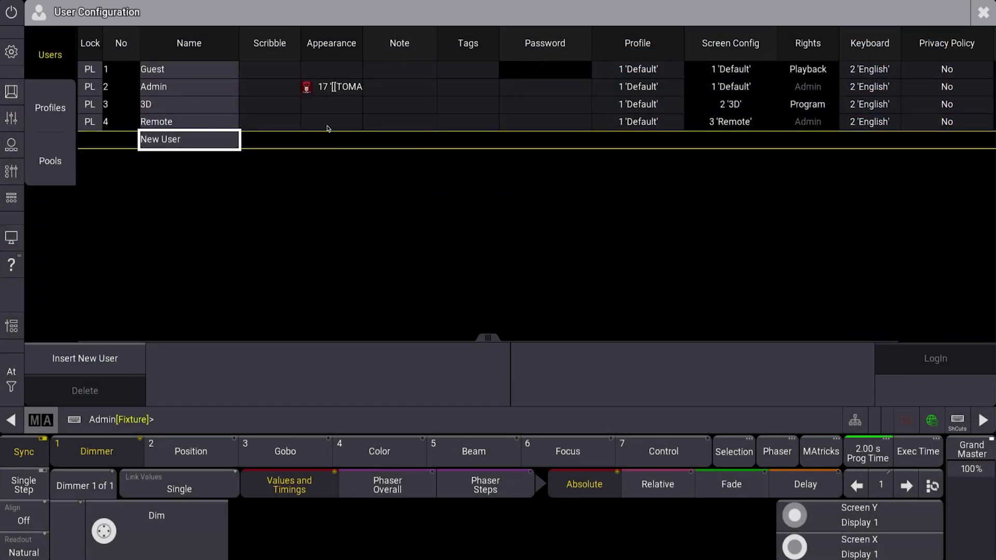
key("Escape")
Step: Set the Admin user's appearance to None in the user configuration and unlock the desk
left_click(11, 51)
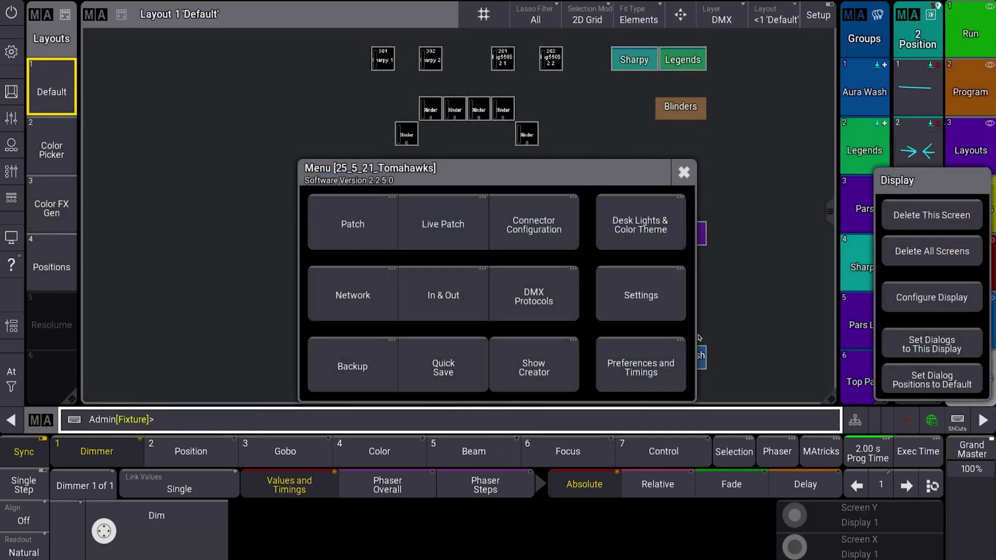
left_click(664, 300)
left_click(661, 306)
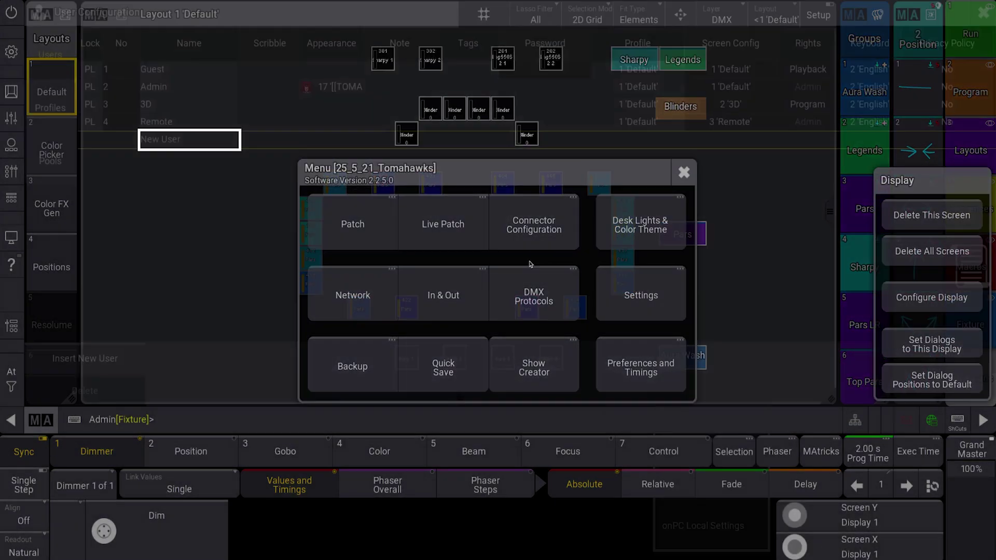
left_click(297, 89)
left_click(297, 93)
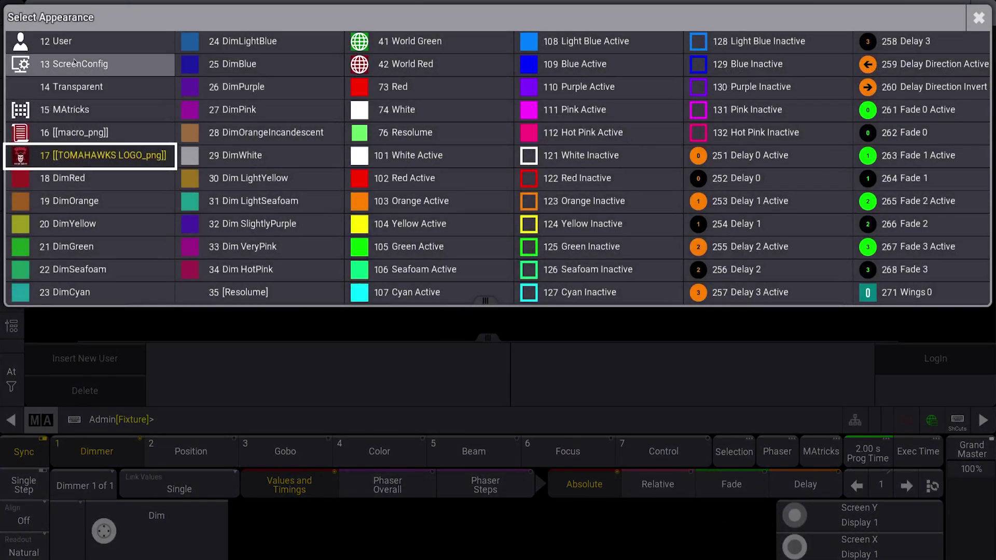
left_click_drag(151, 68, 656, 102)
left_click(165, 50)
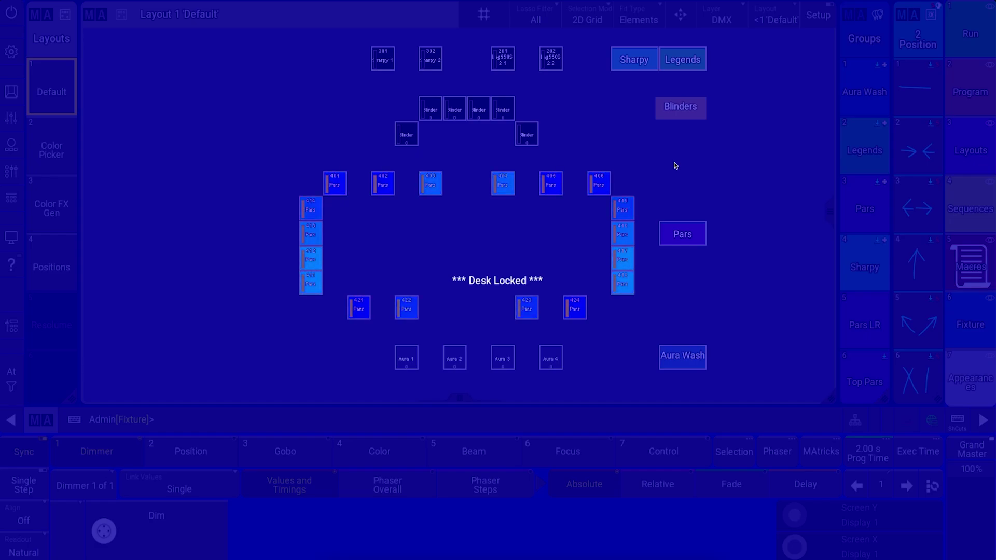
key("ctrl+Pause")
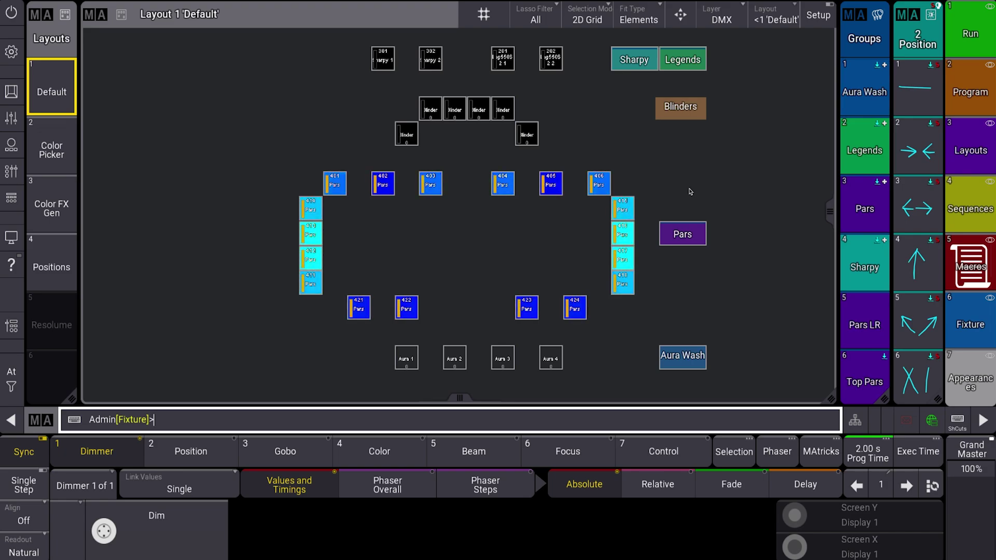
Step: Create appearance 37 with a purple background of about 63.4% red, 31.7% green, 63.4% blue and 43.1% alpha
left_click(970, 382)
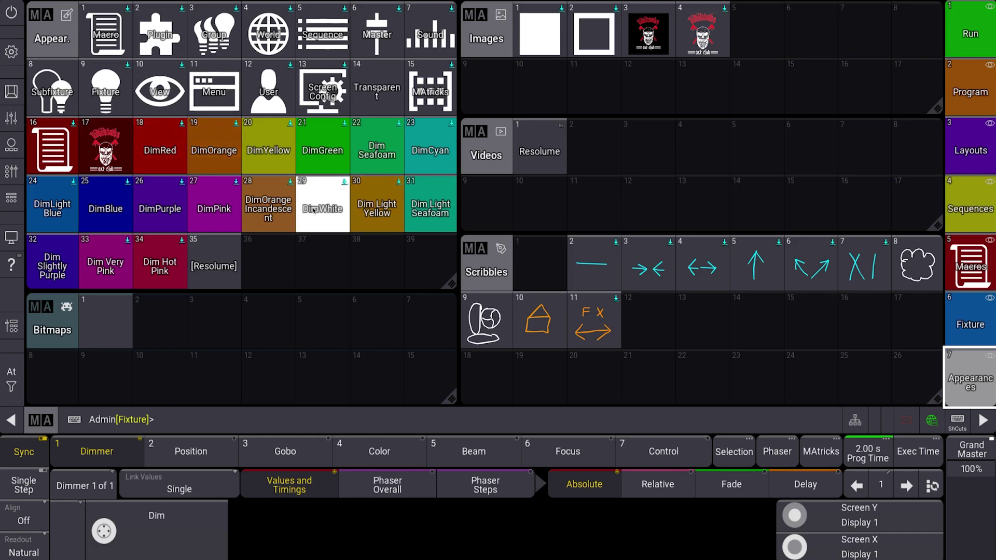
left_click(302, 263)
left_click_drag(698, 473, 697, 444)
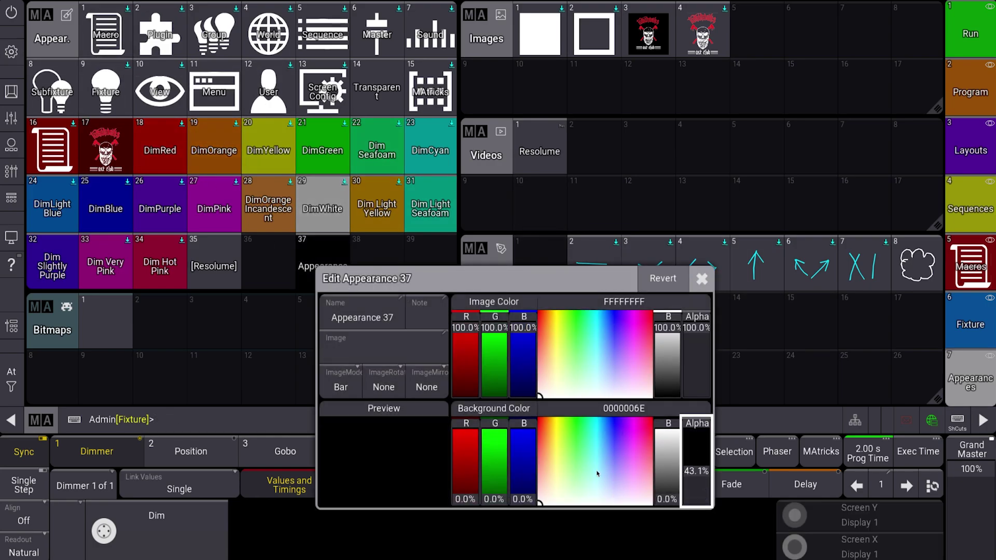
left_click_drag(513, 478, 513, 418)
left_click_drag(494, 467, 466, 426)
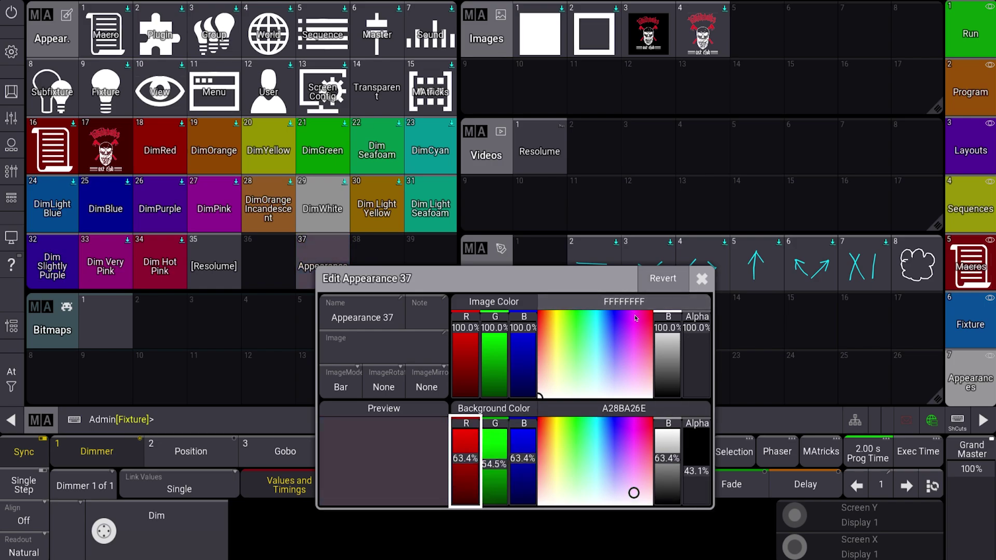
left_click(494, 481)
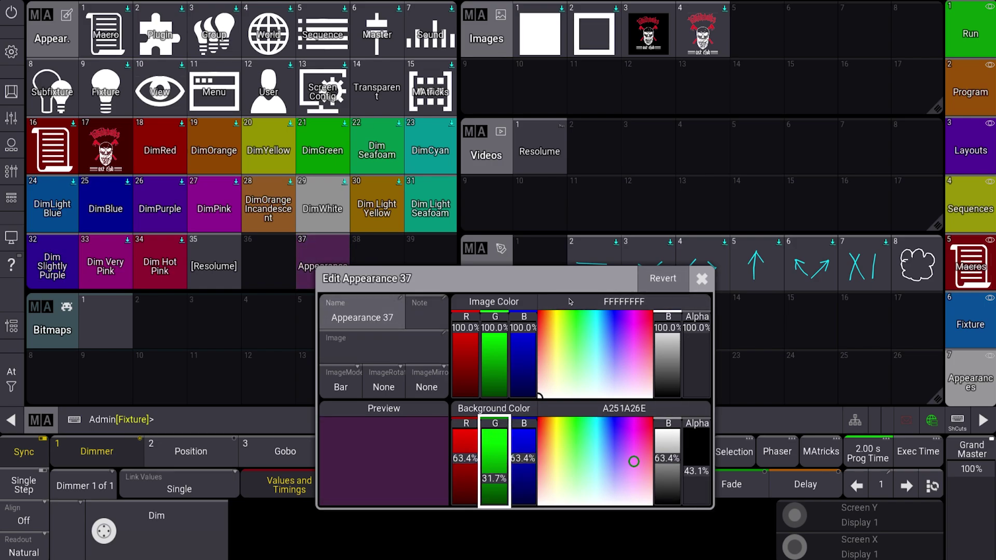
left_click(299, 267)
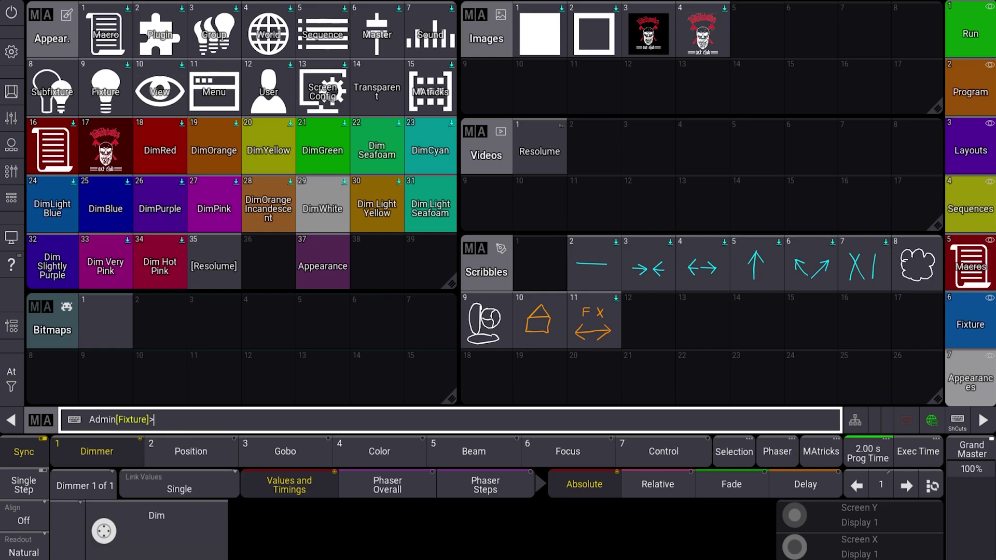
Step: Assign Appearance 37 to the Admin user in the user configuration and close it
left_click(11, 51)
left_click(640, 295)
left_click(695, 310)
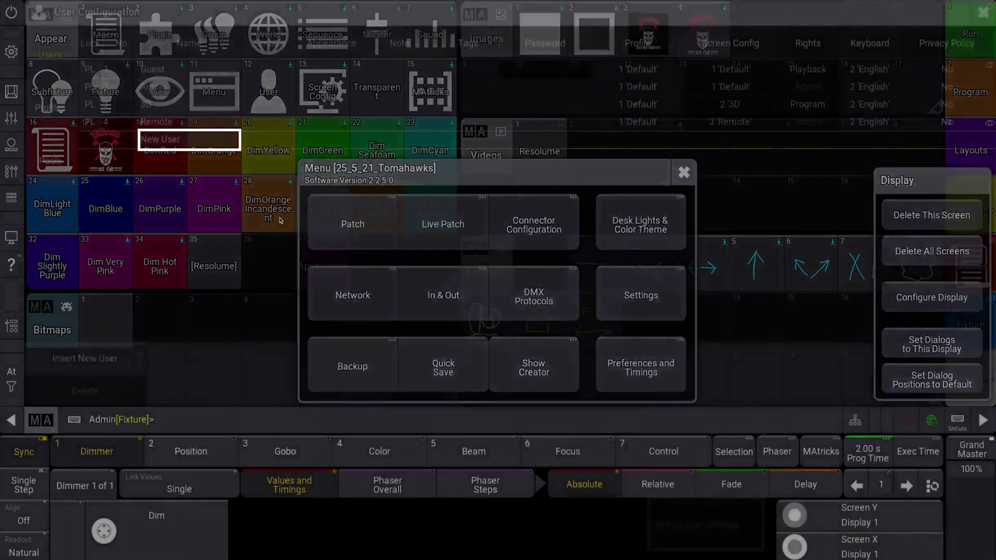
double_click(329, 89)
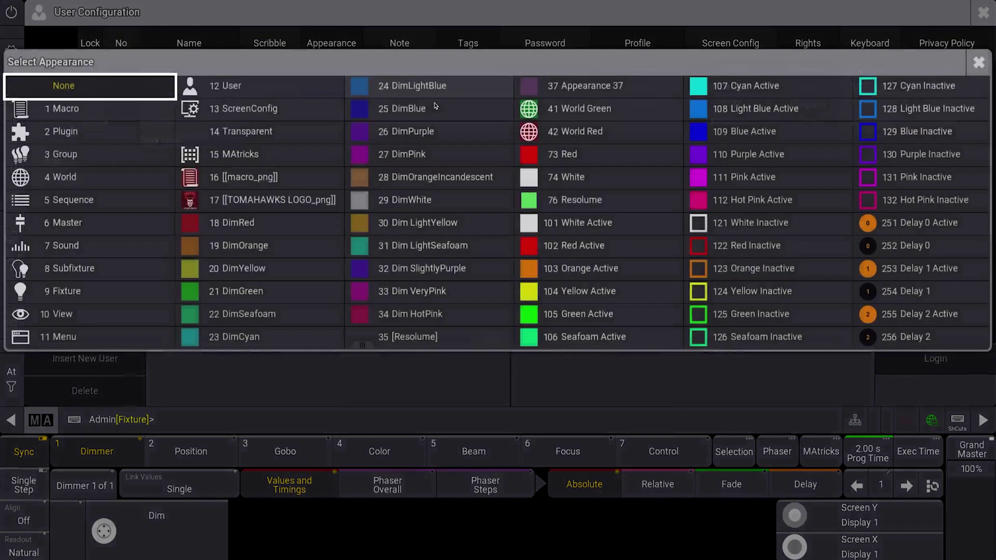
left_click(592, 94)
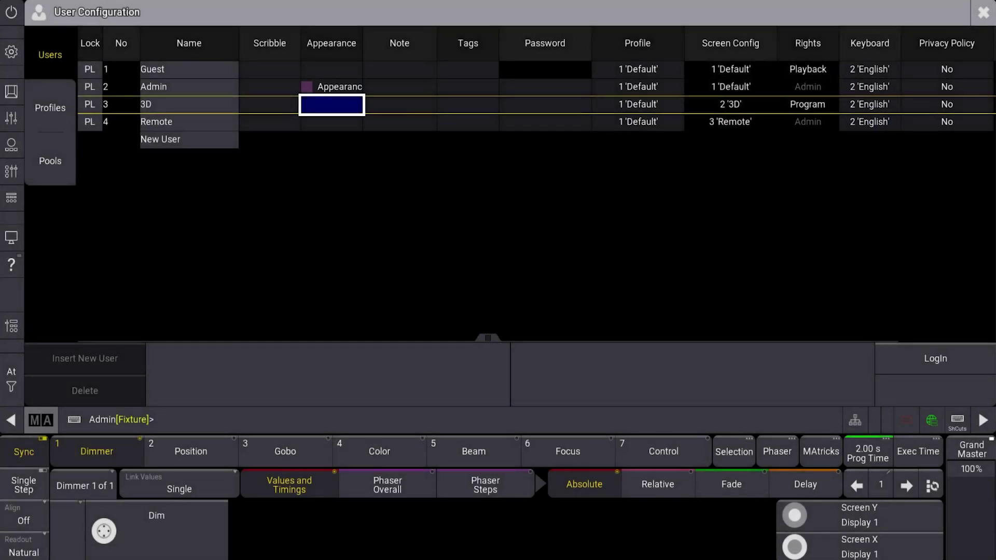
left_click(988, 12)
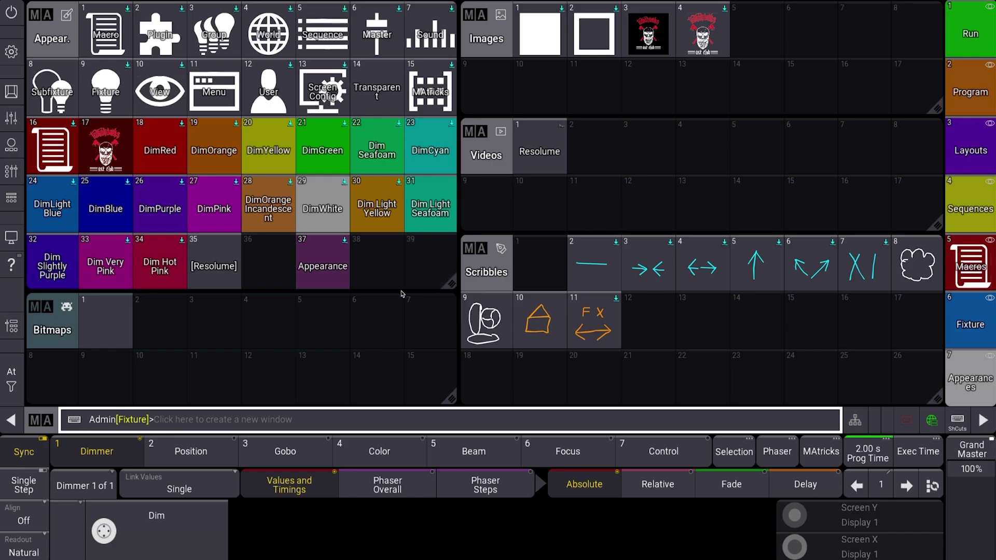
Step: Switch to Finder and preview TOMAHAWKS LOGO.png in the desktop Images folder
left_click(333, 552)
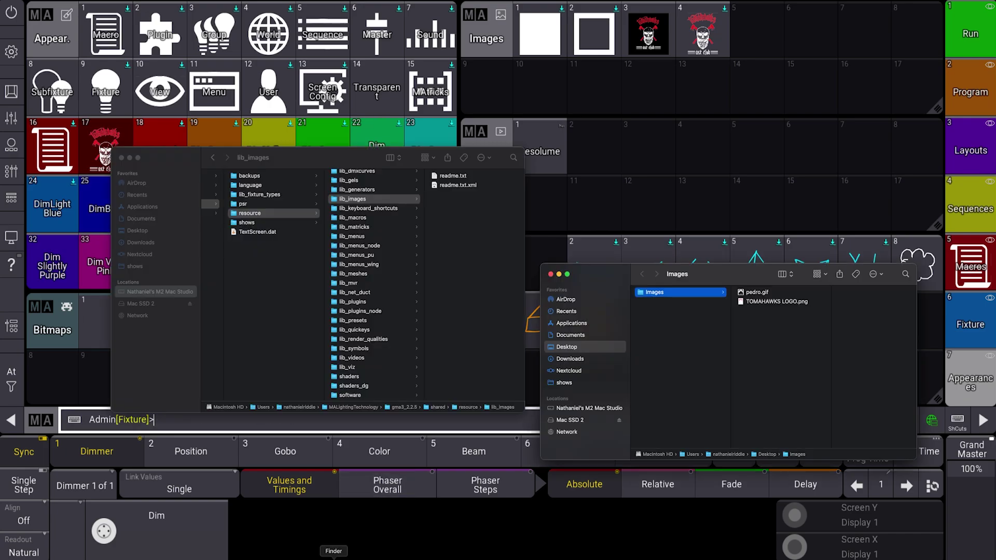
left_click(770, 303)
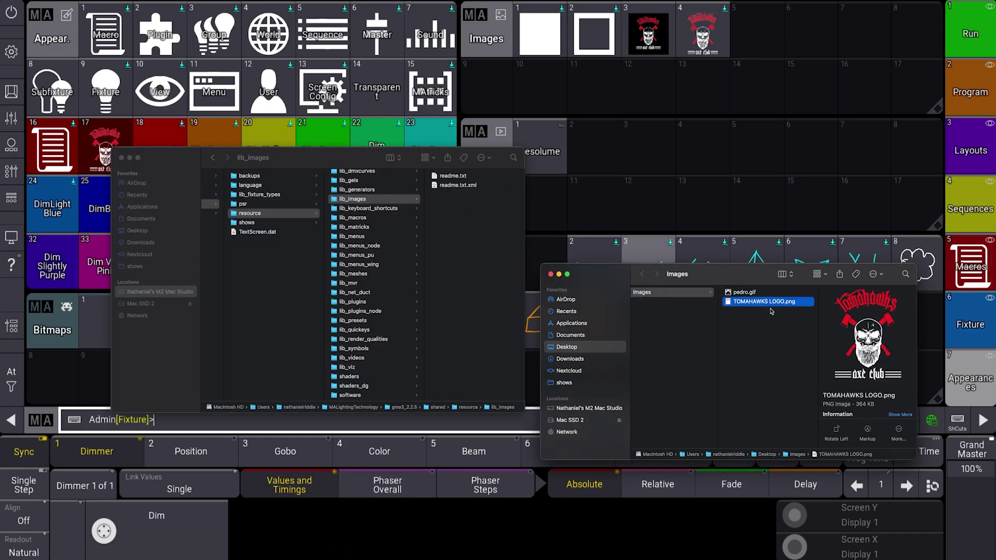
key("space")
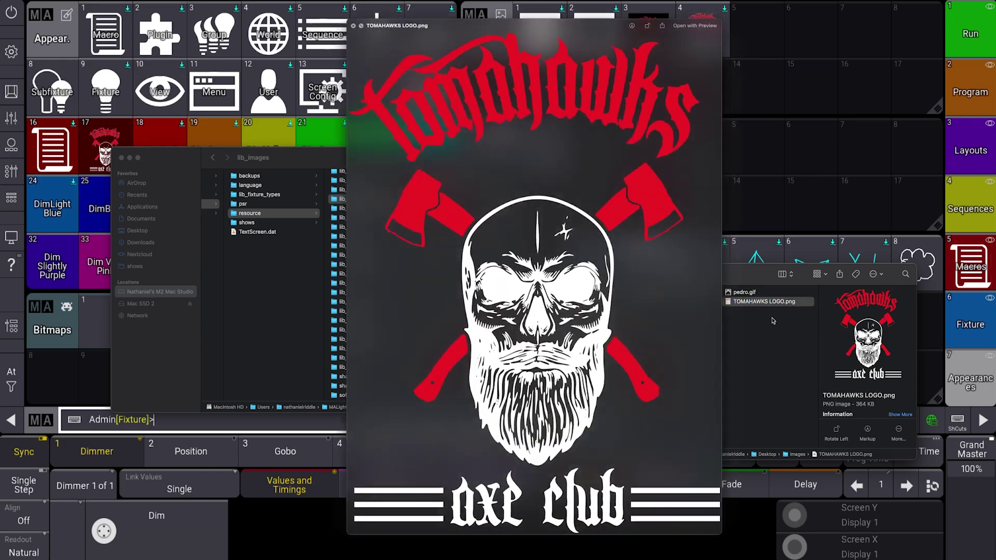
key("space")
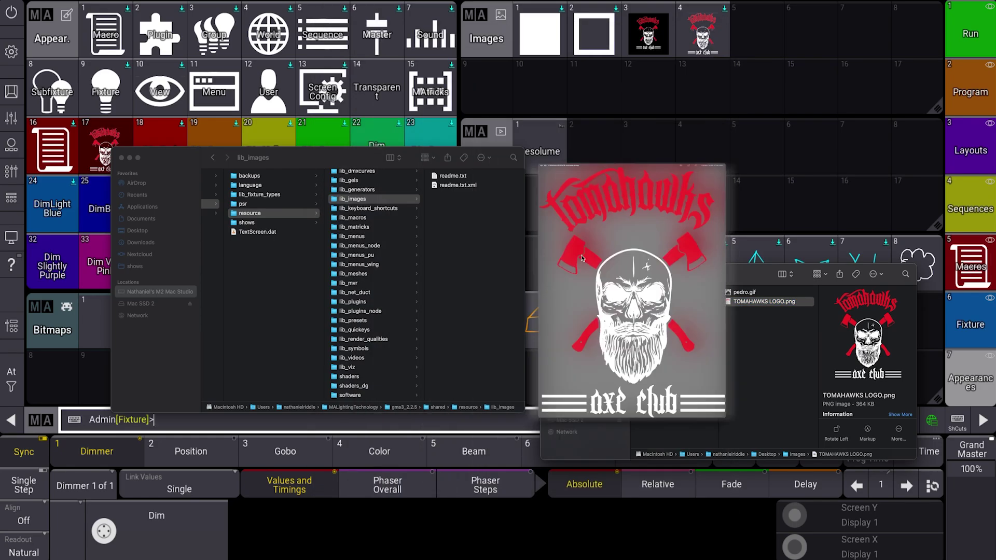
Step: Move TOMAHAWKS LOGO.png from the Images folder into MALightingTechnology/gma3_2.2.5/shared/resource/lib_images
left_click(415, 206)
scroll(415, 206, "left", 5)
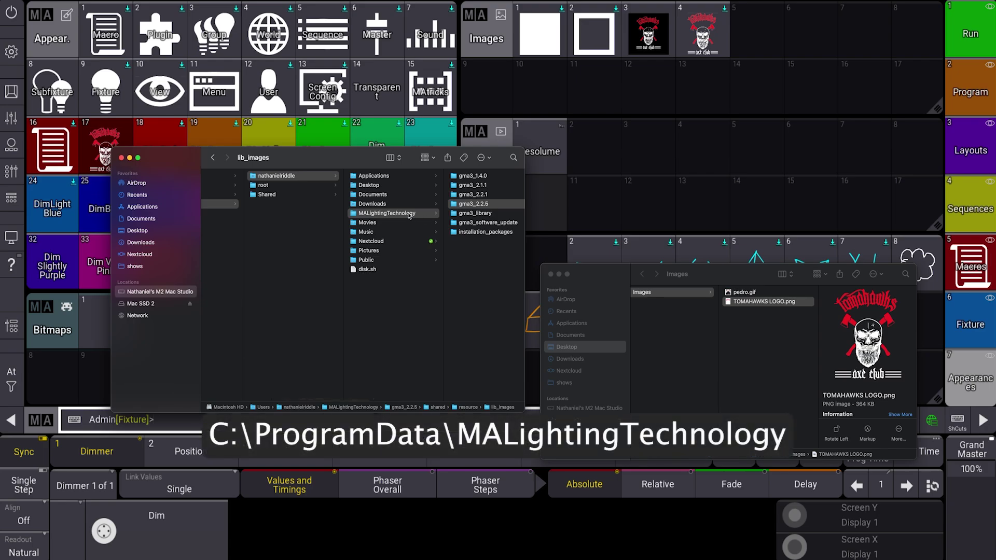
scroll(410, 216, "right", 3)
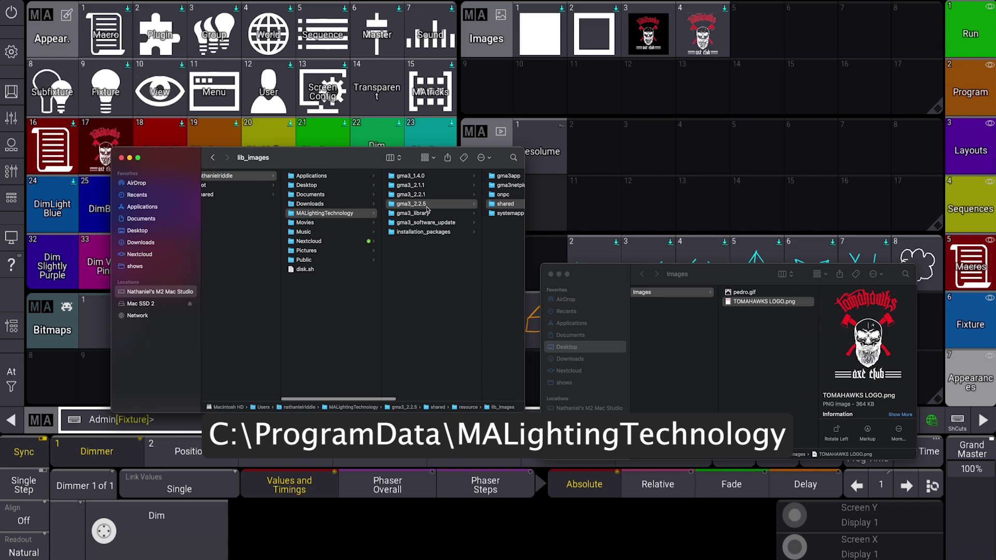
scroll(425, 212, "right", 3)
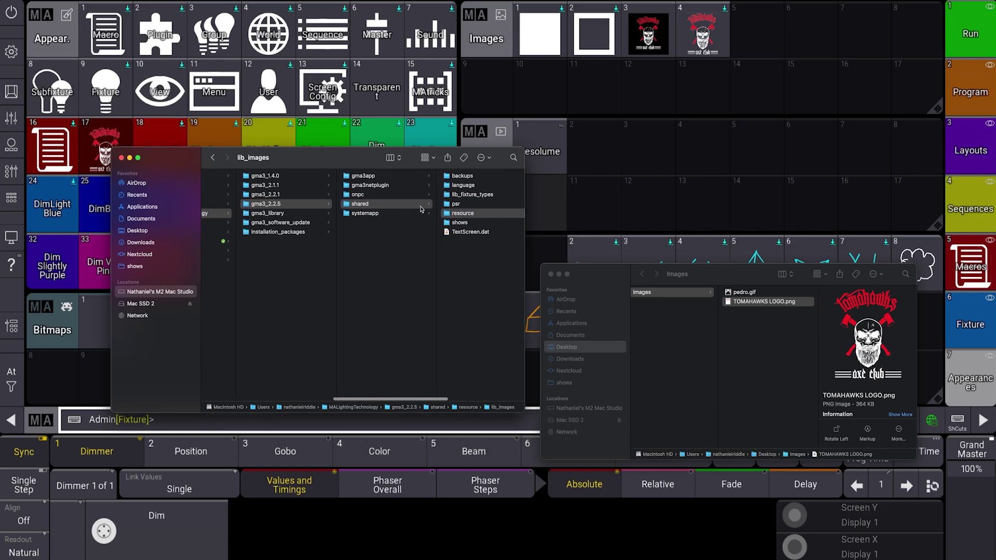
scroll(437, 215, "right", 5)
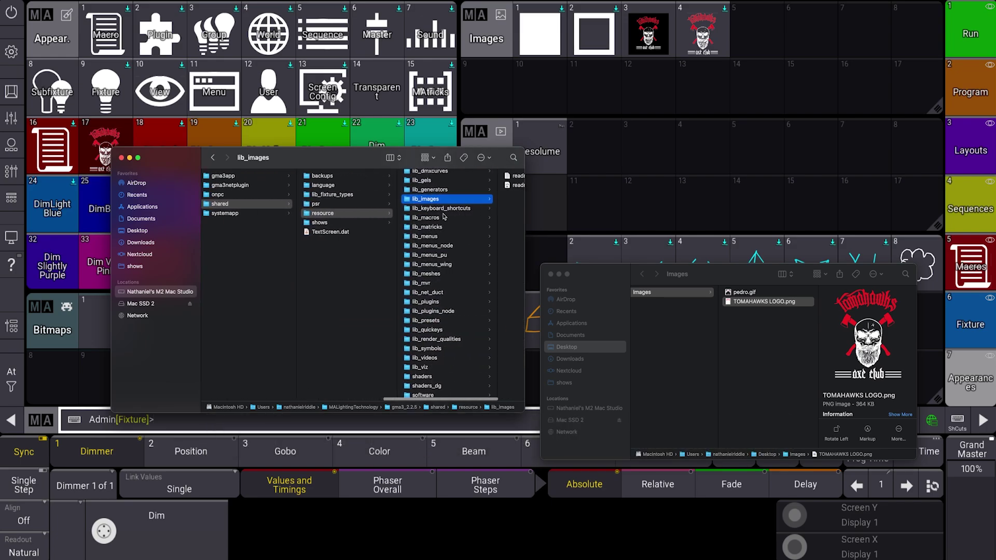
scroll(420, 209, "right", 1)
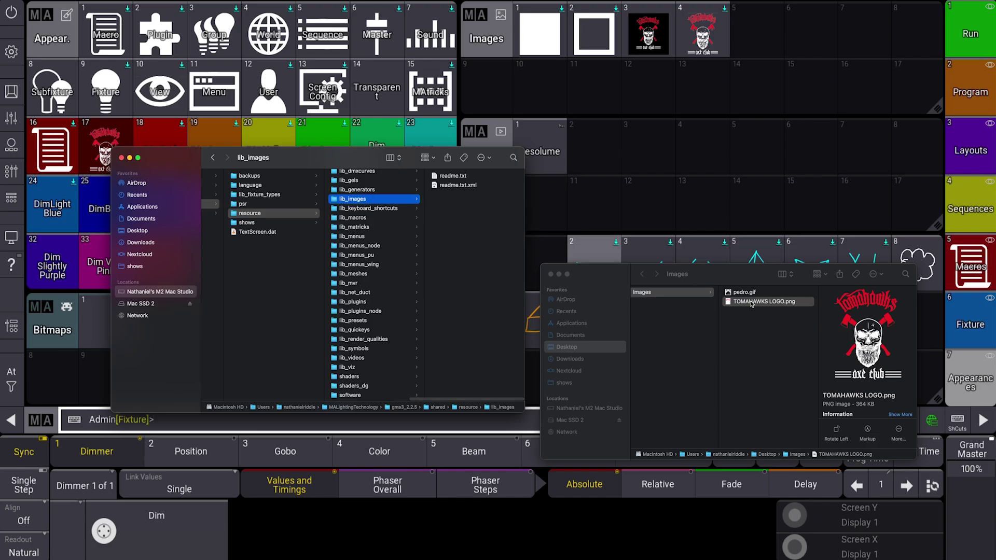
left_click_drag(698, 300, 467, 205)
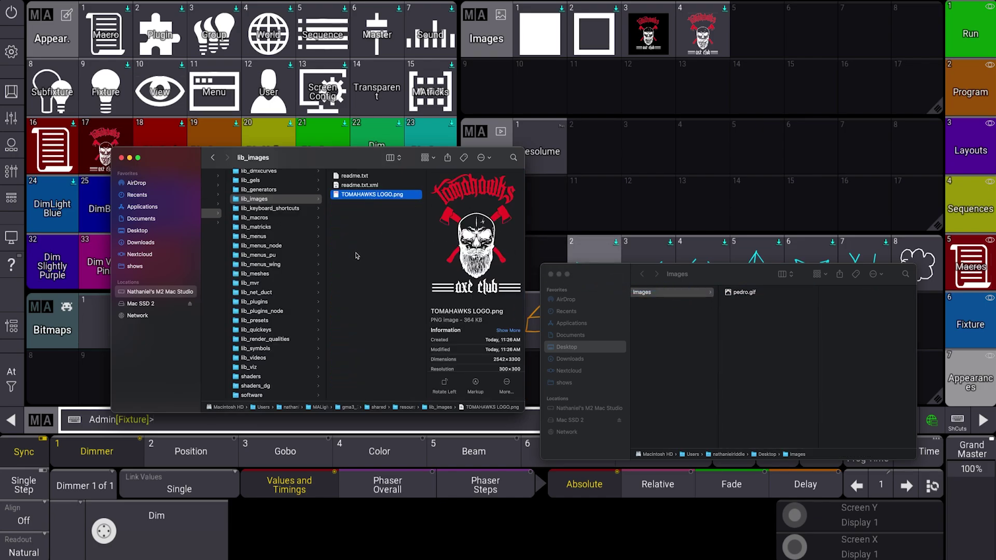
Step: Preview pedro.gif and move it from the Images folder into the resource folder's lib_videos
scroll(308, 258, "down", 4)
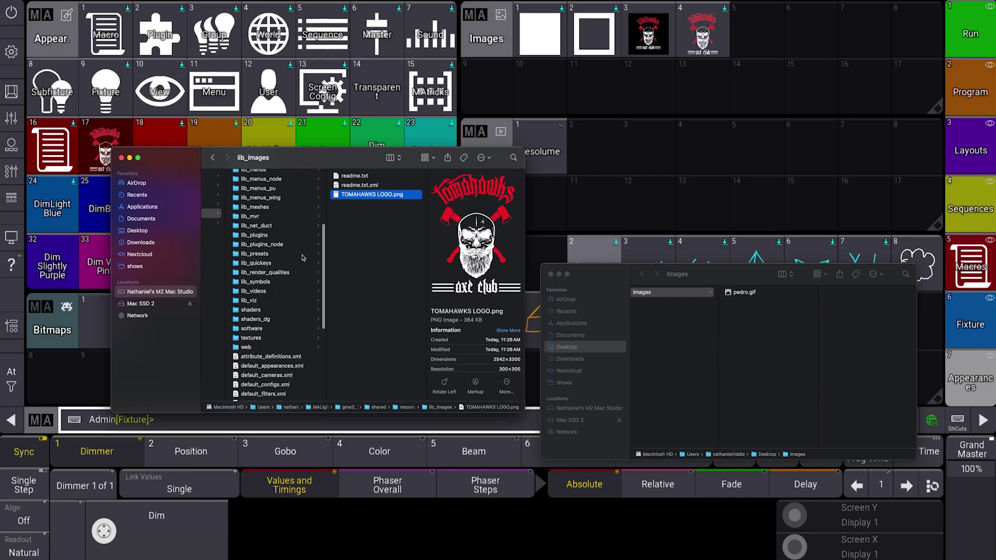
left_click(775, 293)
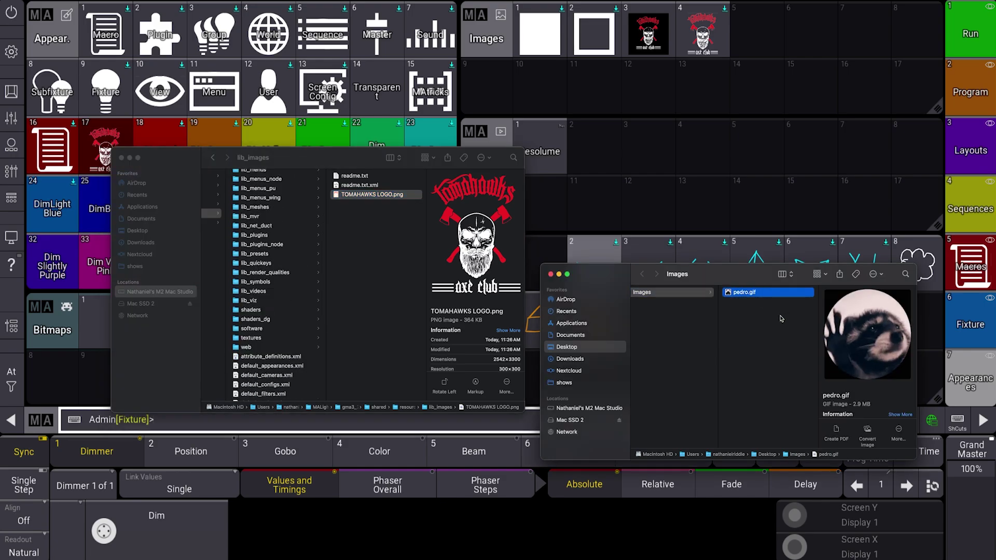
key("space")
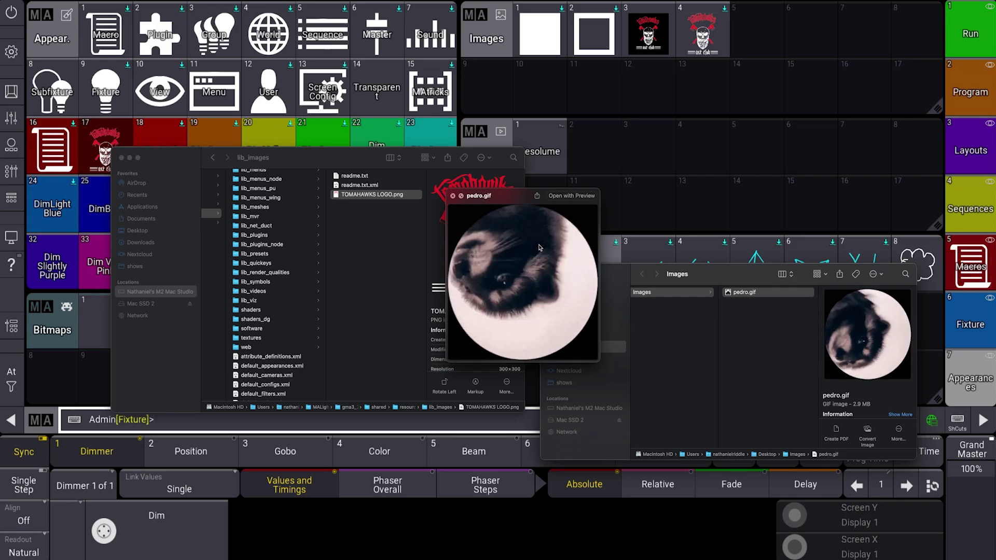
key("space")
left_click(278, 291)
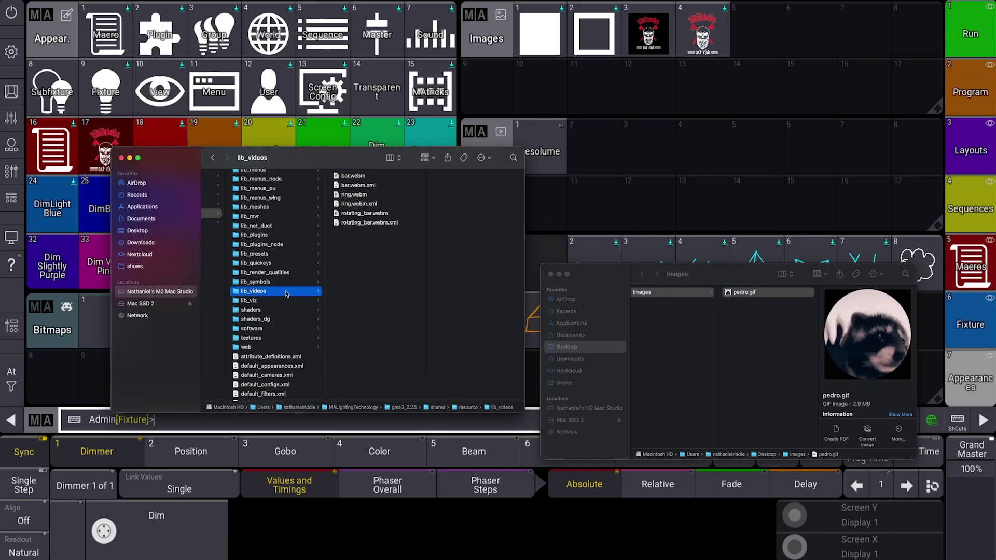
left_click_drag(755, 298, 392, 268)
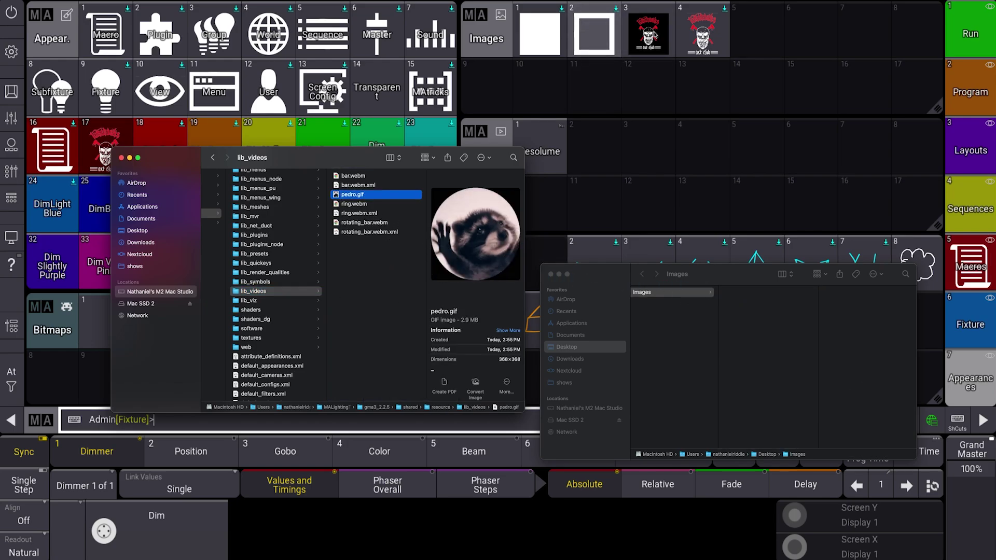
Step: Switch back to grandMA3 and import tomahawks logo.png.xml into empty slot 5 of the Images pool
left_click(721, 14)
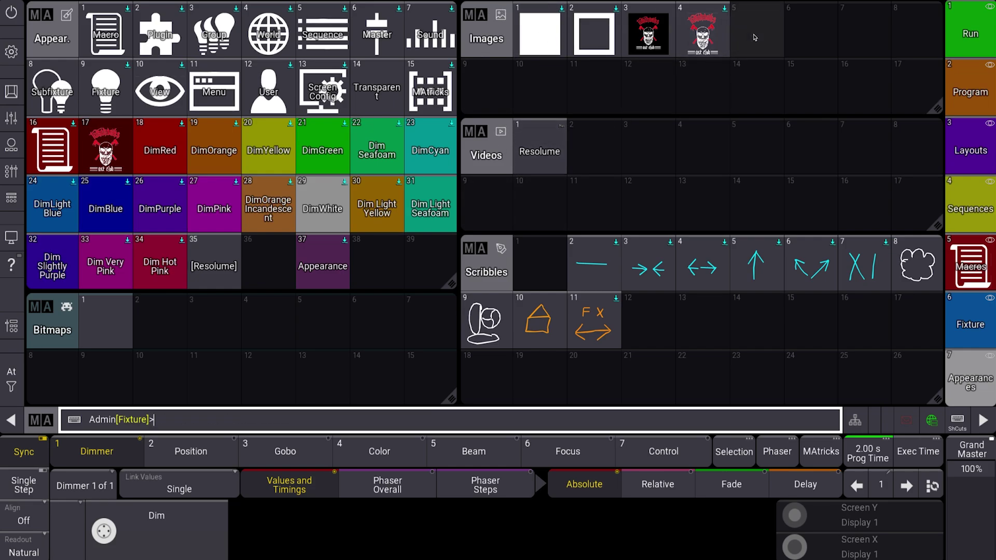
left_click(771, 37)
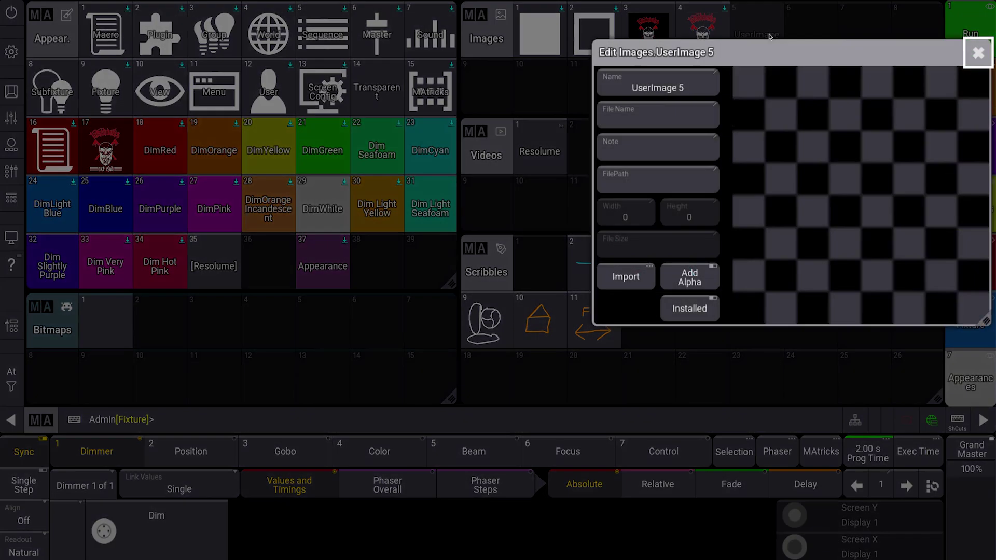
left_click(627, 279)
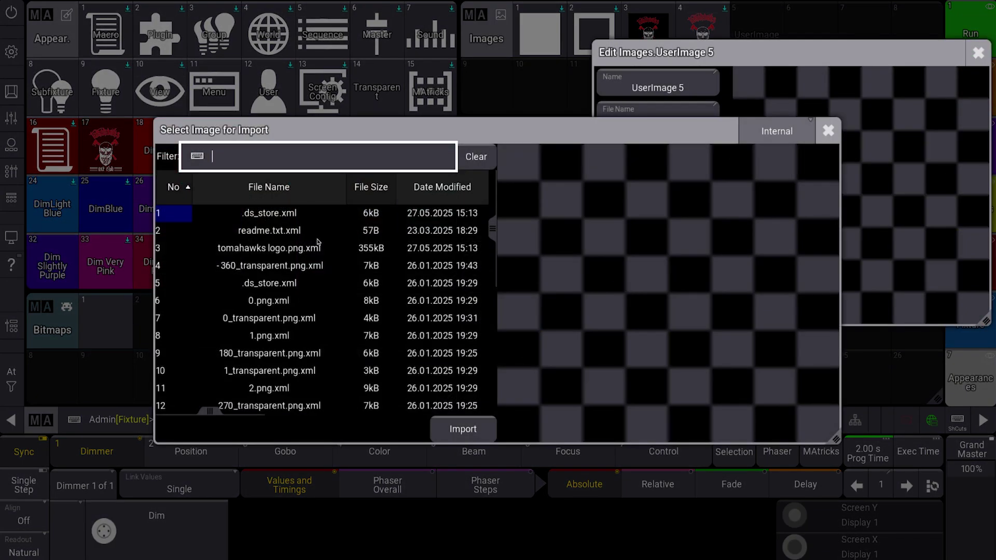
left_click(305, 249)
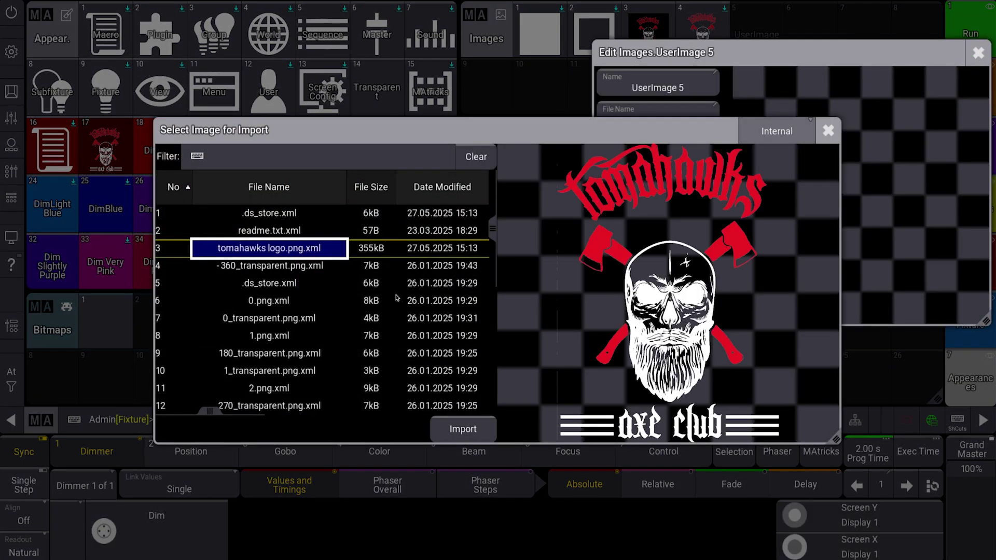
left_click(459, 430)
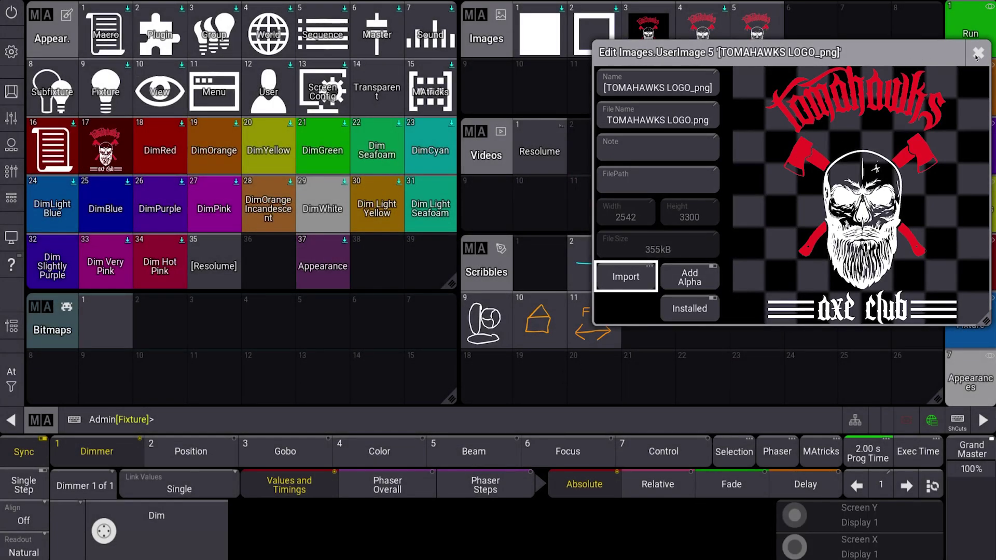
left_click(978, 53)
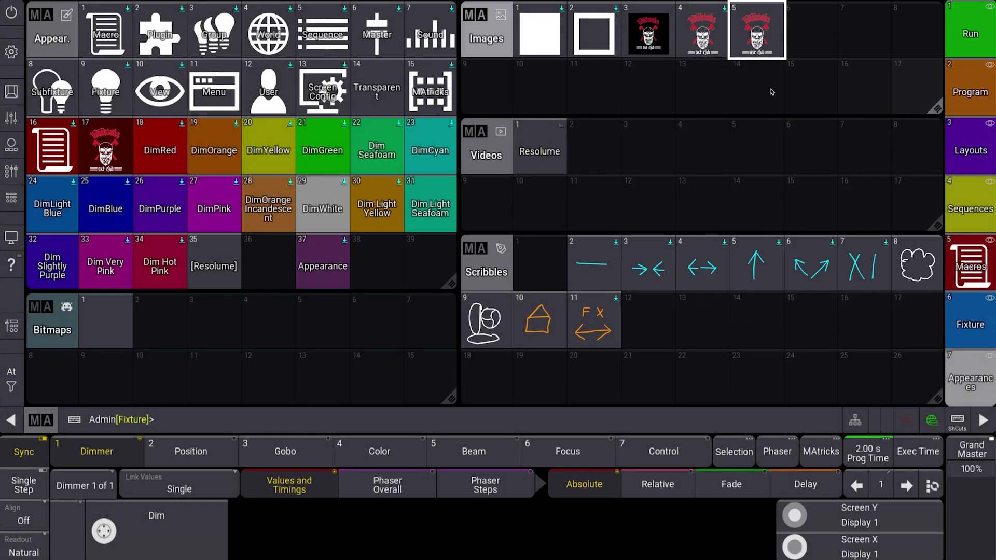
Step: Import pedro.gif.xml into empty slot 2 of the Videos pool and close the video editor
left_click(592, 161)
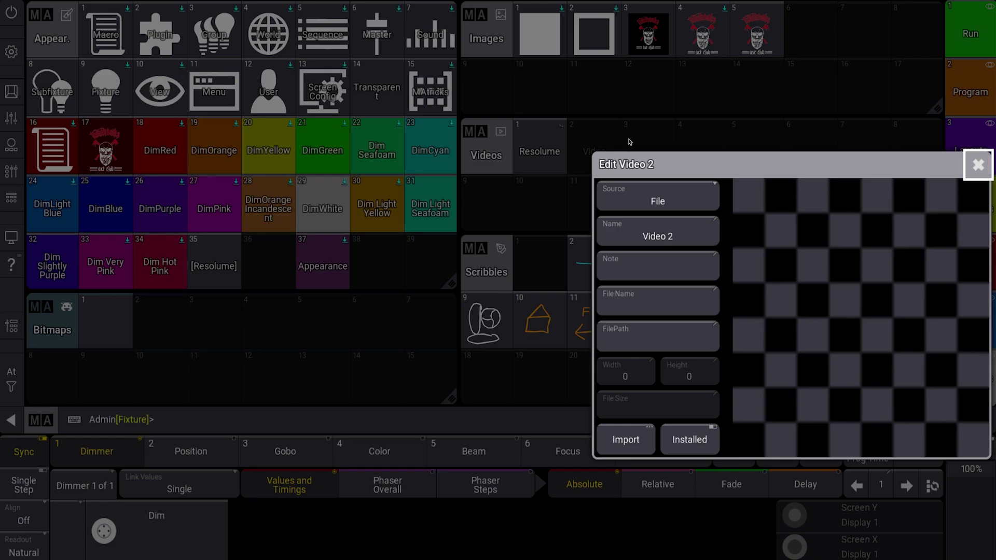
left_click(625, 433)
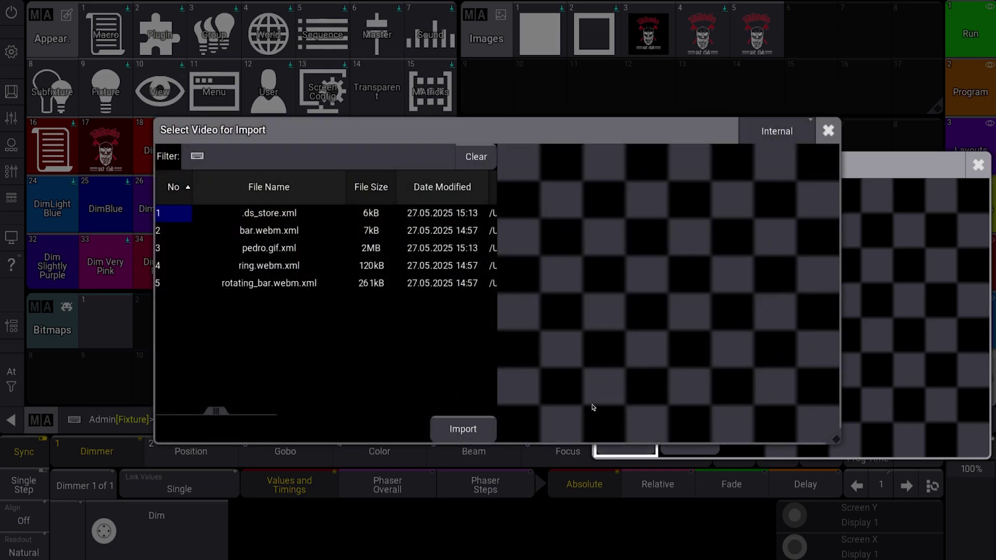
left_click(277, 249)
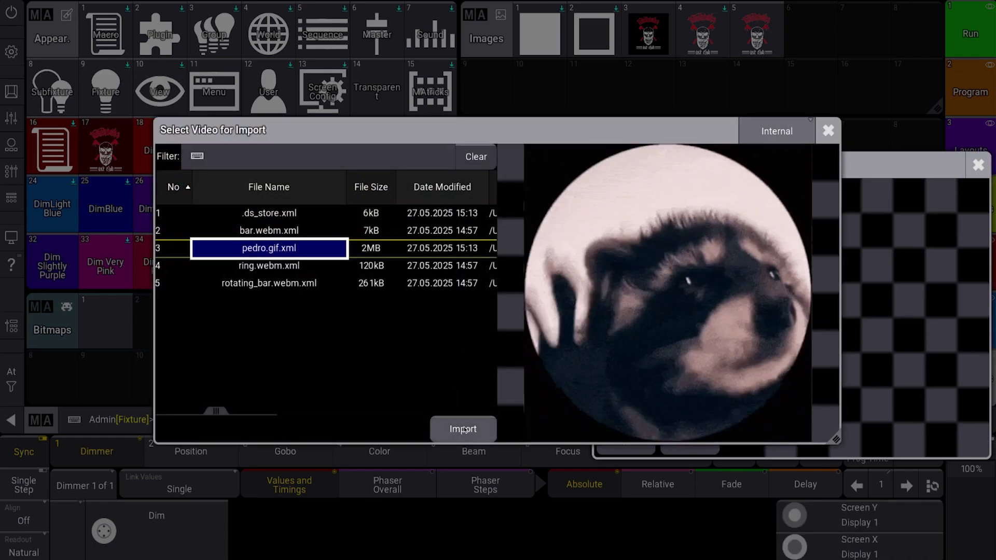
left_click(463, 429)
left_click(978, 165)
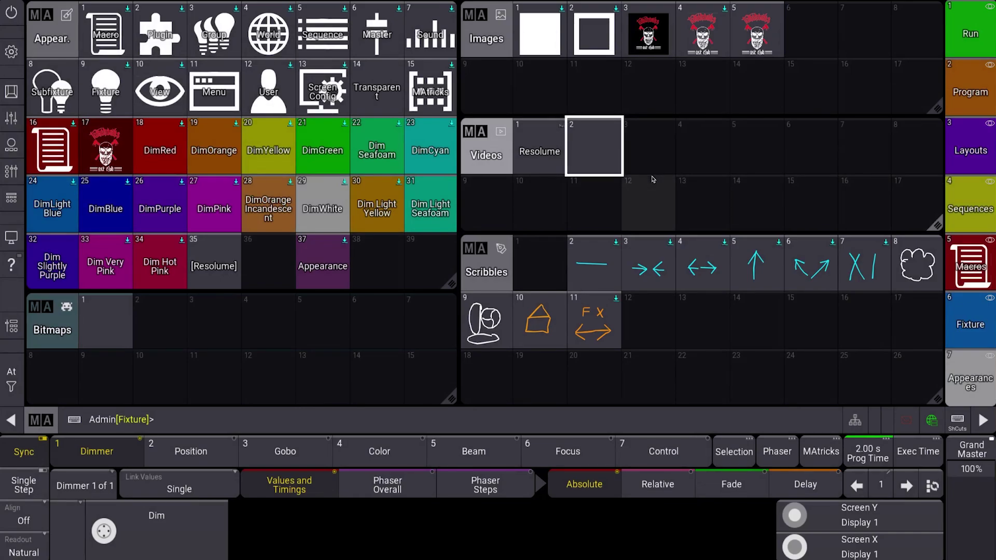
Step: Label Video 2 as Pedro
left_click_drag(594, 146, 584, 100)
type("P")
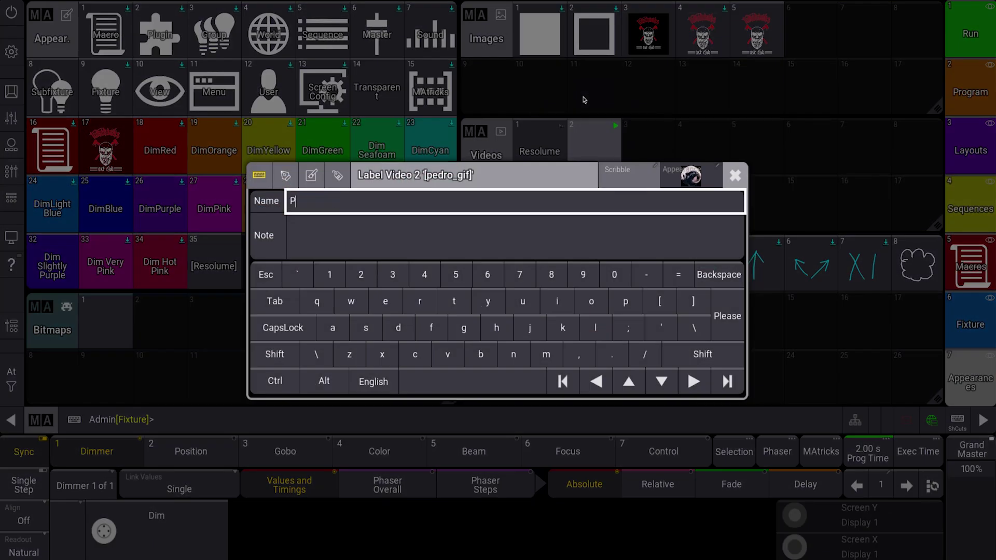
type("edro")
key("Return")
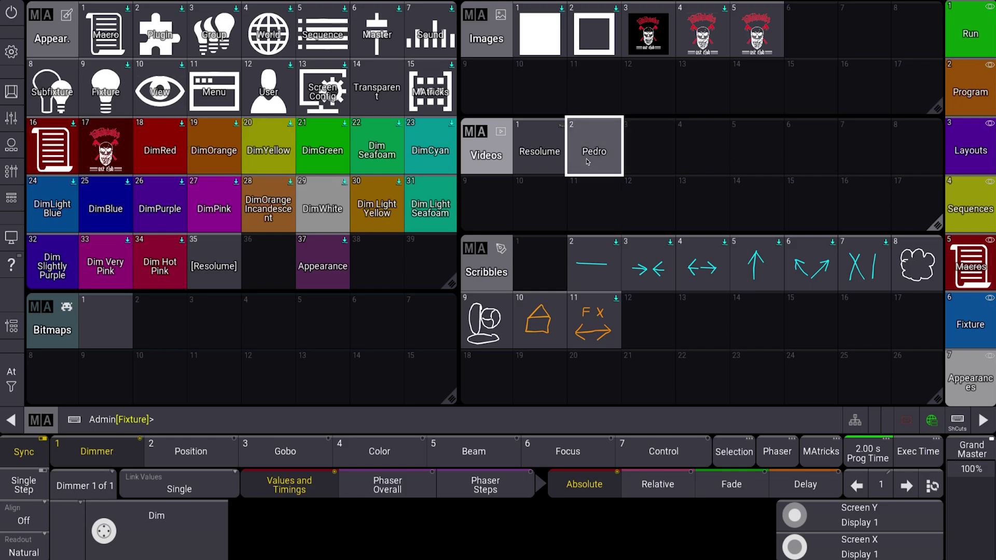
Step: Create a new appearance in empty slot 36 and open it for editing
left_click(751, 39)
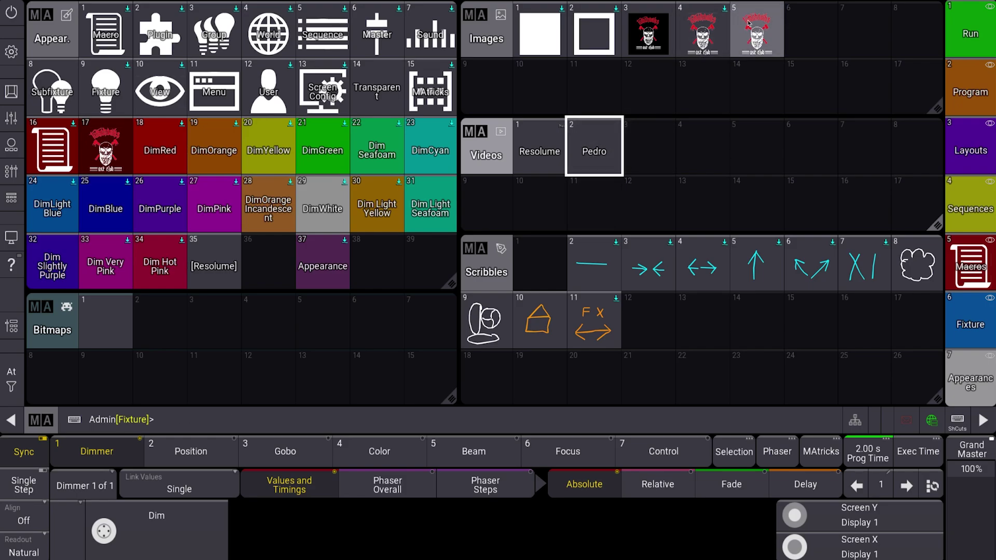
left_click(275, 266)
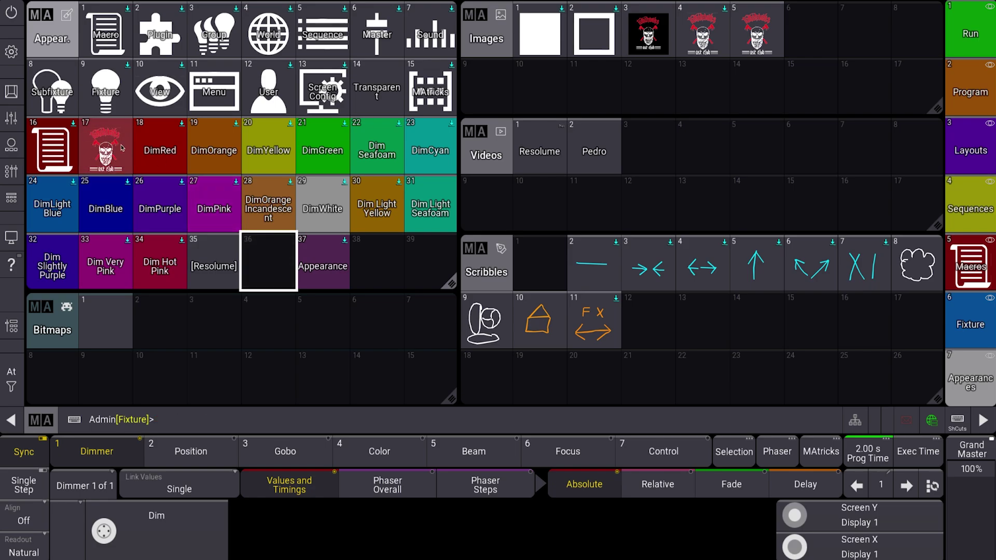
right_click(275, 264)
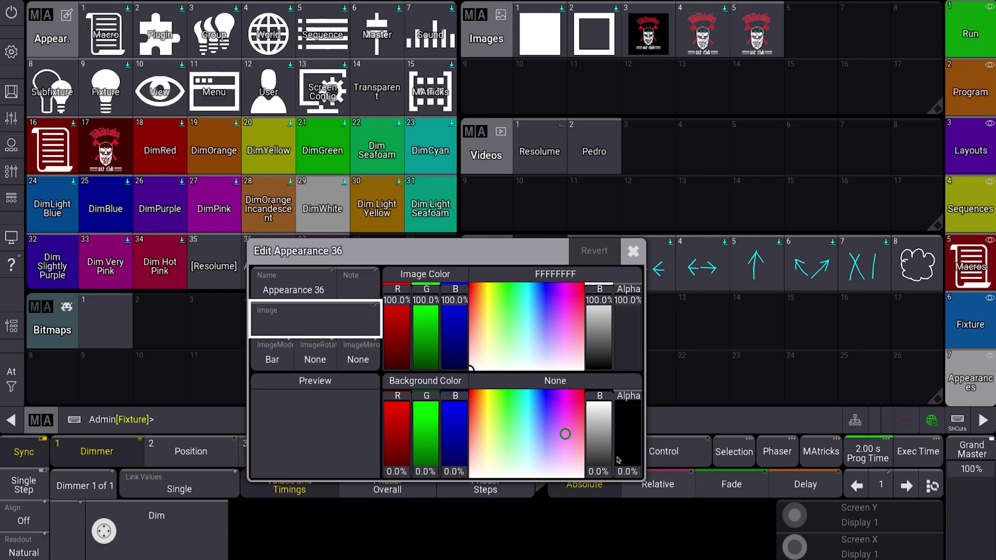
Step: Raise the background alpha of Appearance 36 to 100%
left_click_drag(634, 474, 635, 451)
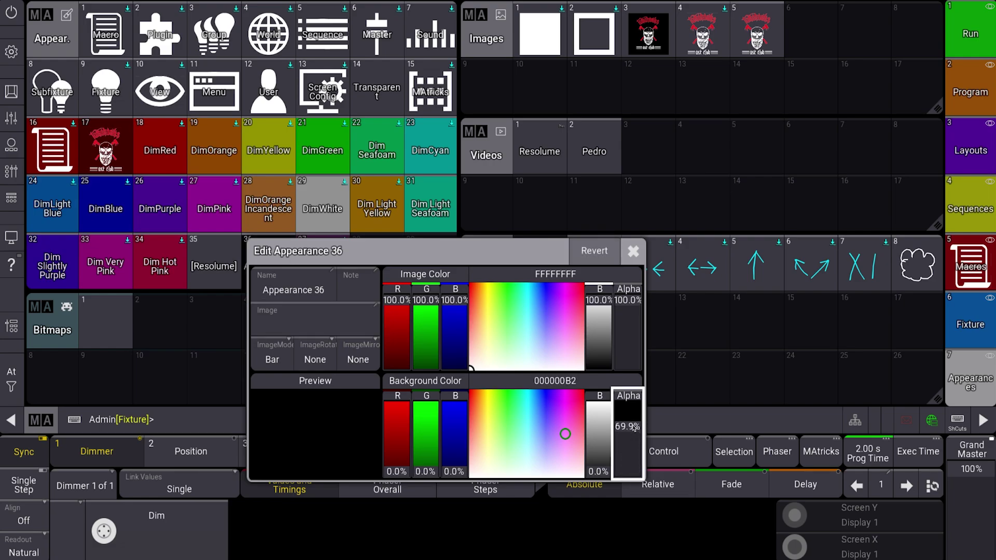
right_click(631, 431)
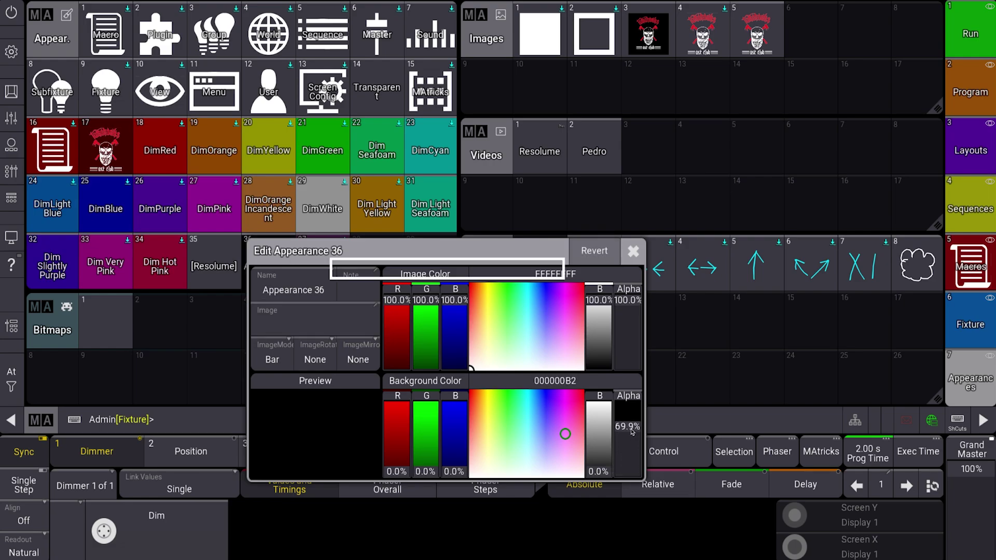
type("75")
key("Return")
left_click_drag(631, 428, 617, 363)
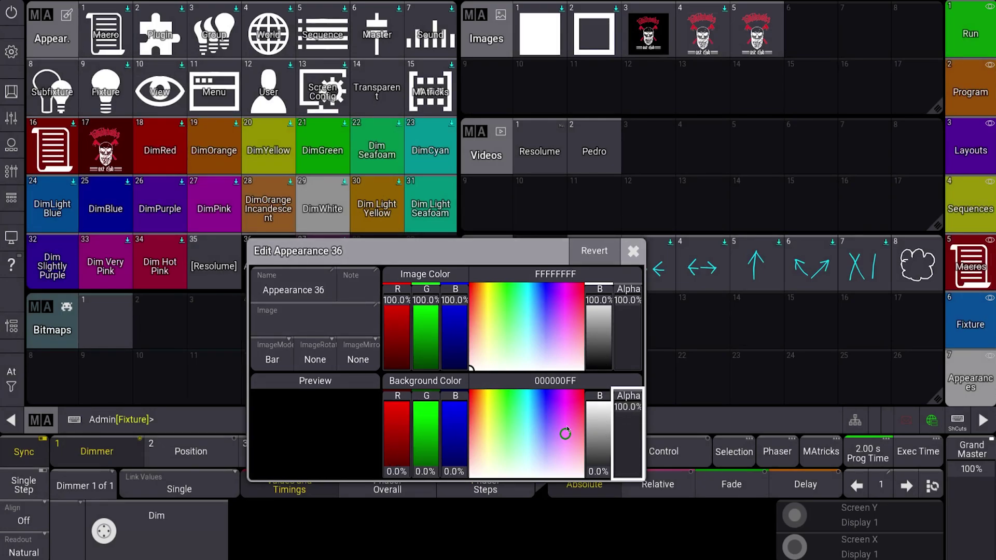
Step: Set the background color's red value to 33% for Appearance 36
left_click_drag(394, 458, 397, 445)
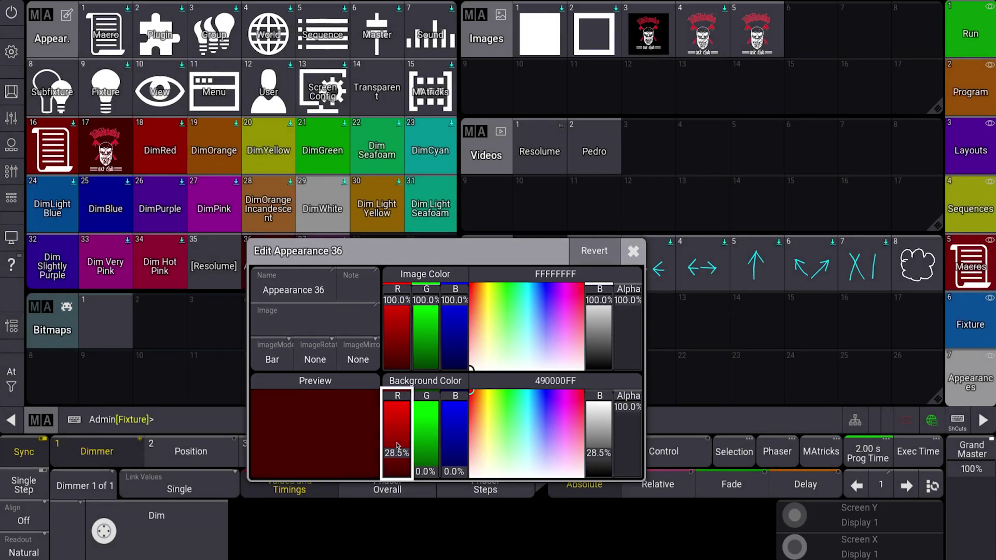
right_click(397, 444)
type("33")
key("Return")
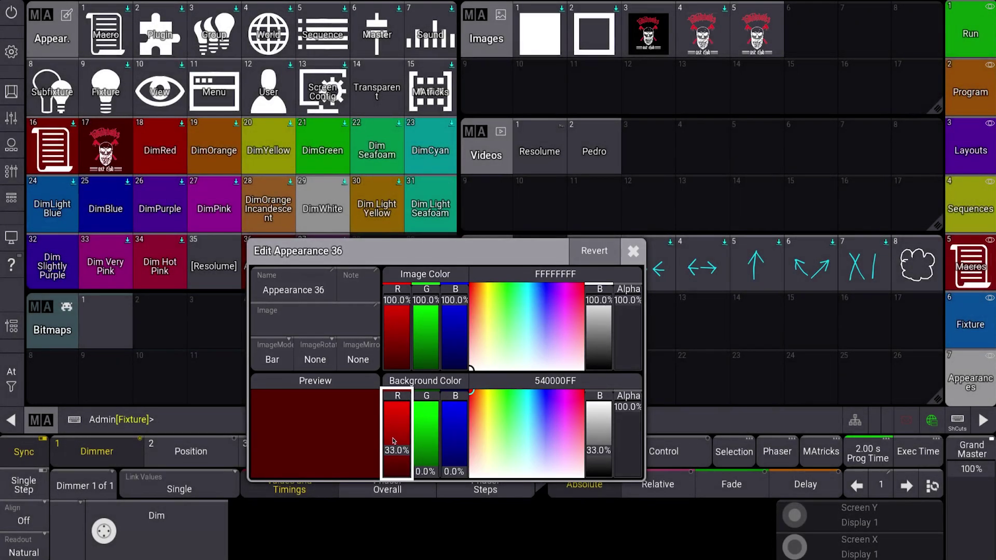
Step: Assign image 5 [TOMAHAWKS LOGO_png] to Appearance 36, set its background alpha to 75% and close the editor
left_click(308, 326)
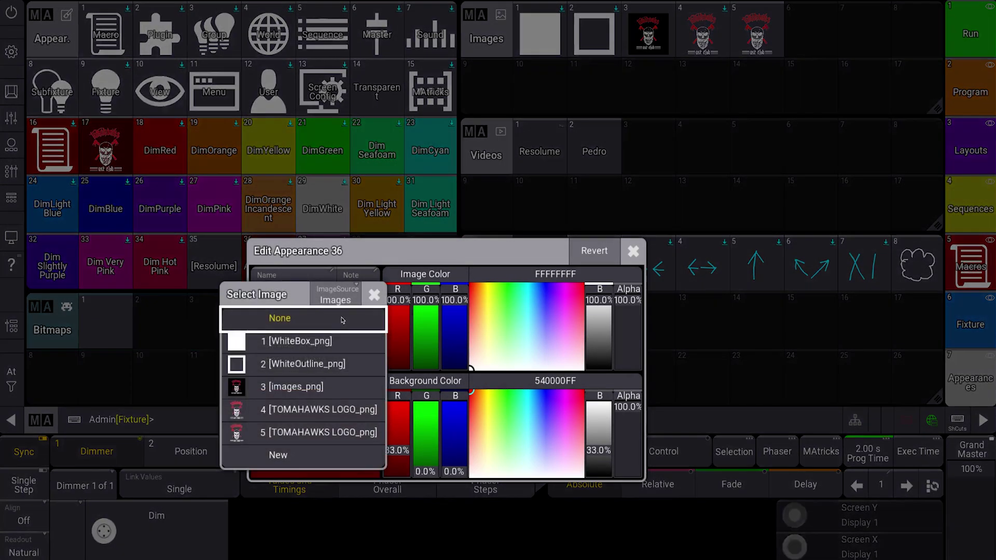
left_click(325, 435)
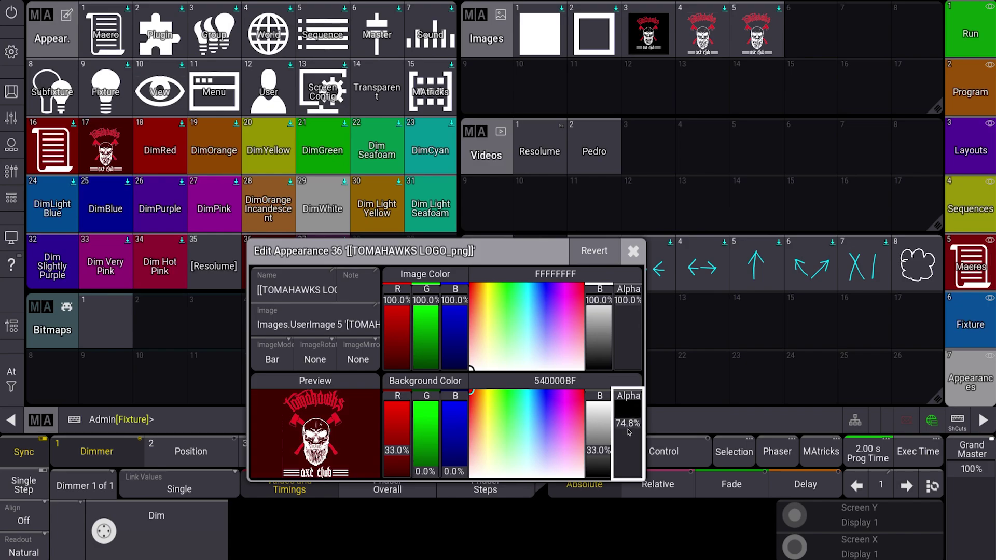
left_click(629, 428)
type("75")
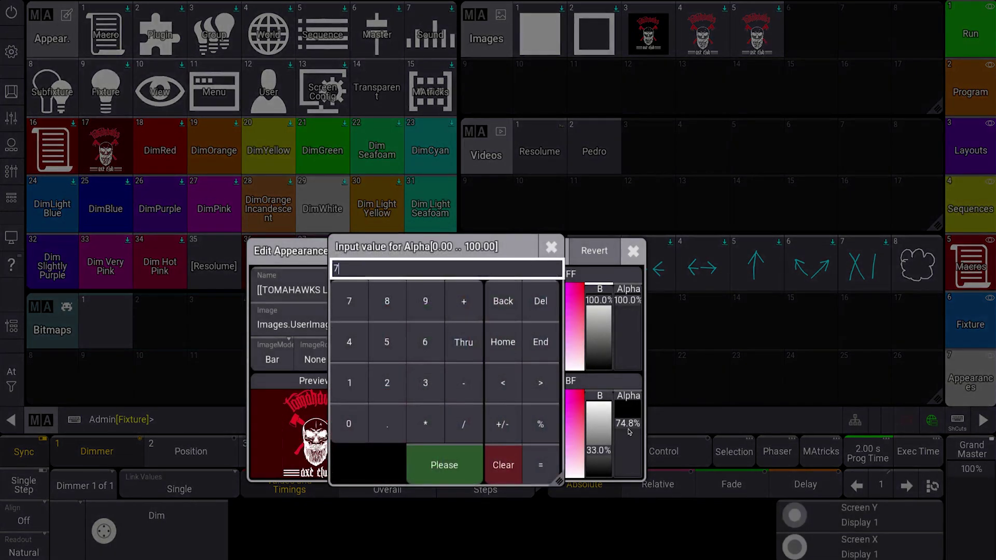
key("Return")
left_click(631, 259)
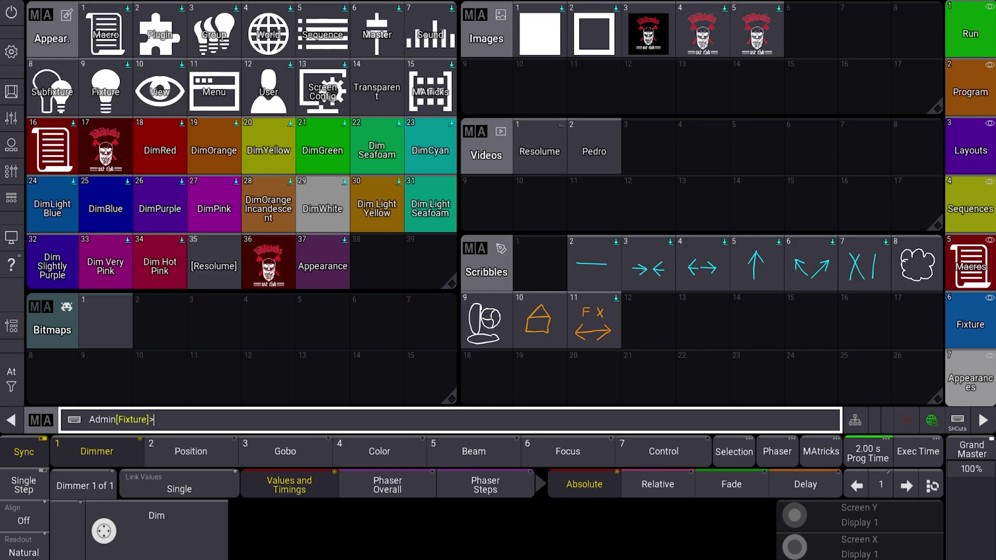
Step: Assign Appearance 36 to the Admin user in the user configuration and check the result on the lock screen
left_click(11, 51)
left_click(641, 296)
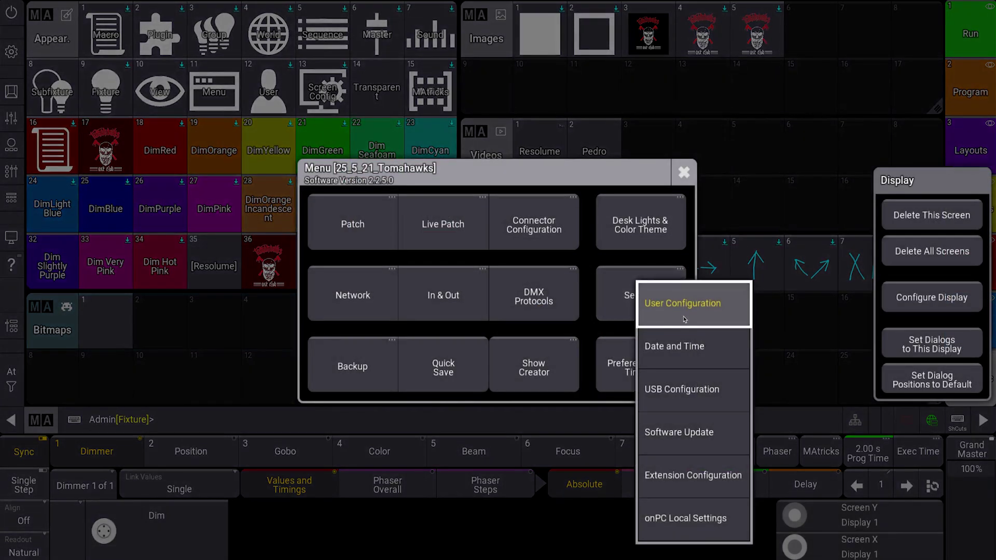
left_click(684, 318)
double_click(331, 89)
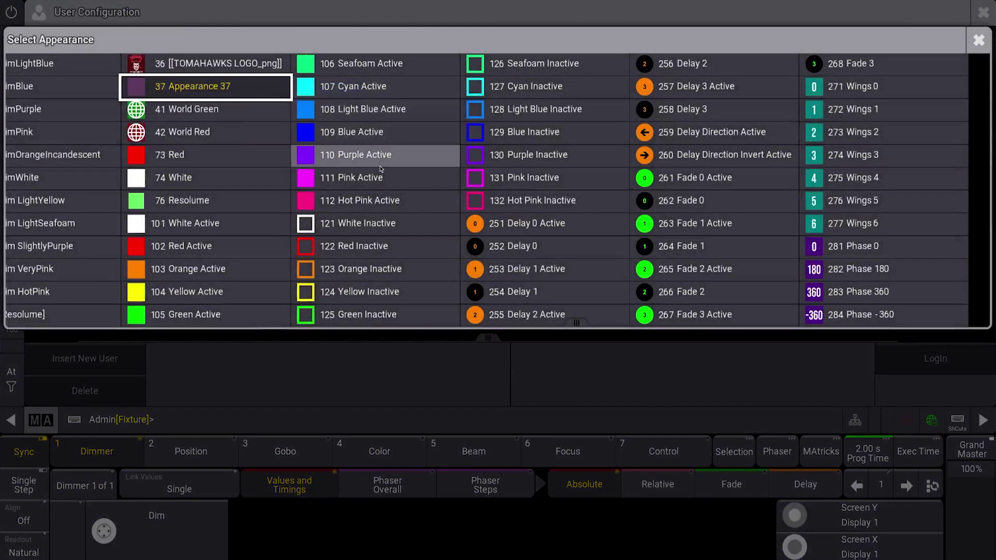
left_click(198, 66)
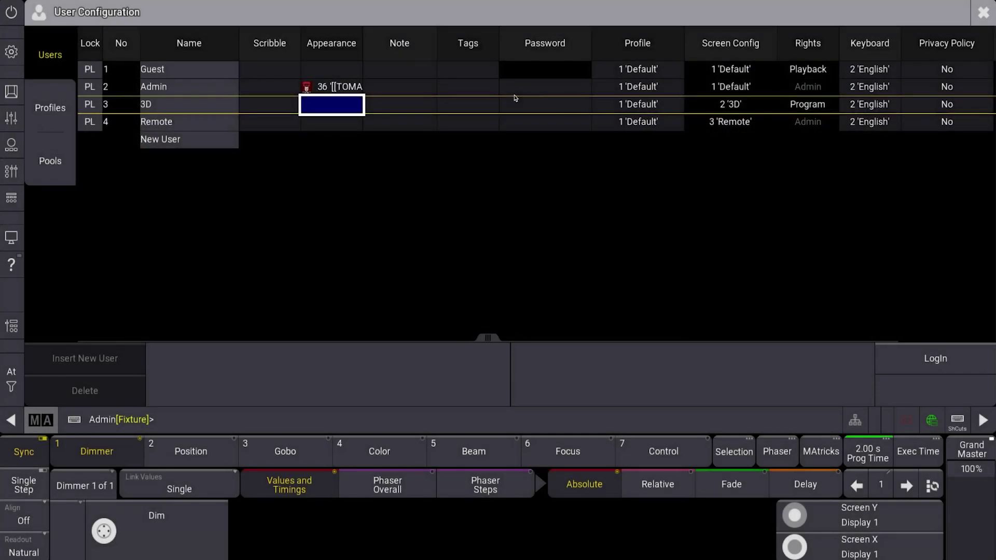
left_click(982, 13)
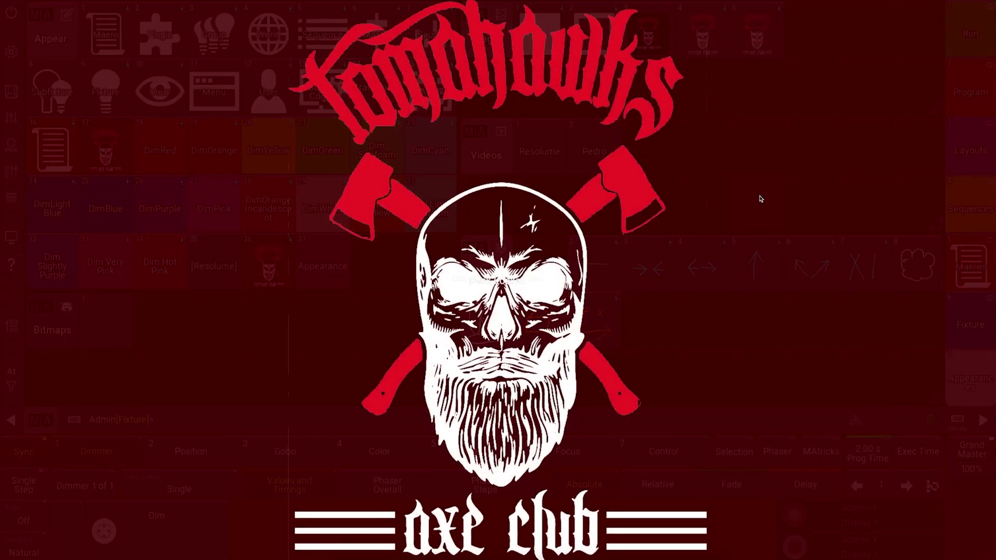
left_click(761, 199)
Step: Lower the background alpha of Appearance 36 to its minimum and preview the lock screen
right_click(268, 262)
left_click(224, 260)
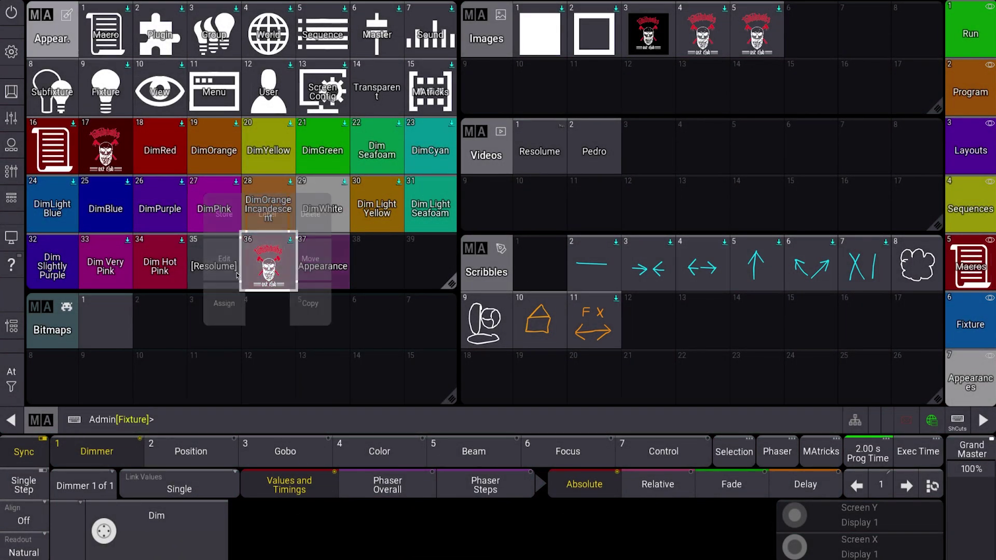
left_click_drag(628, 410, 628, 482)
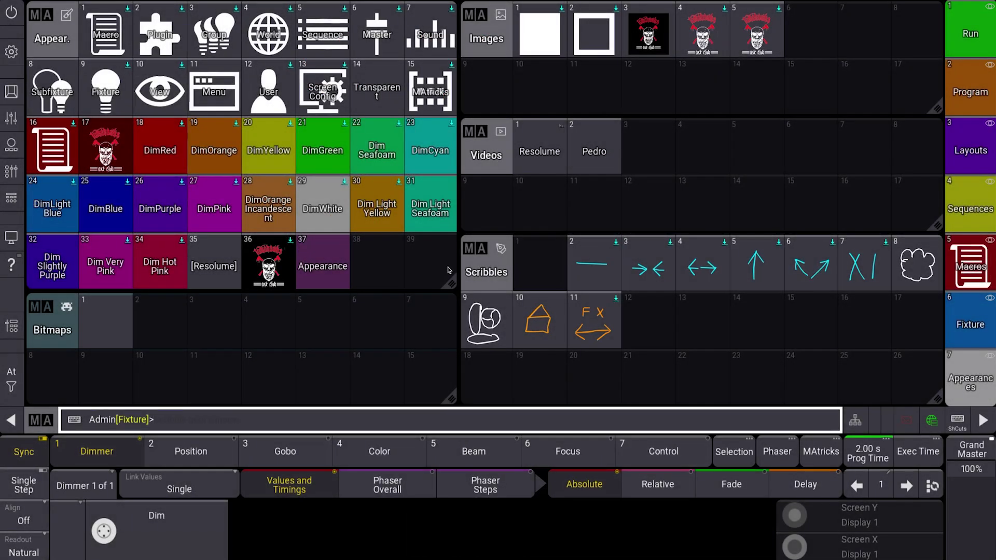
Step: Leave the lock screen and set the background alpha of Appearance 36 back to 75%
left_click(268, 266)
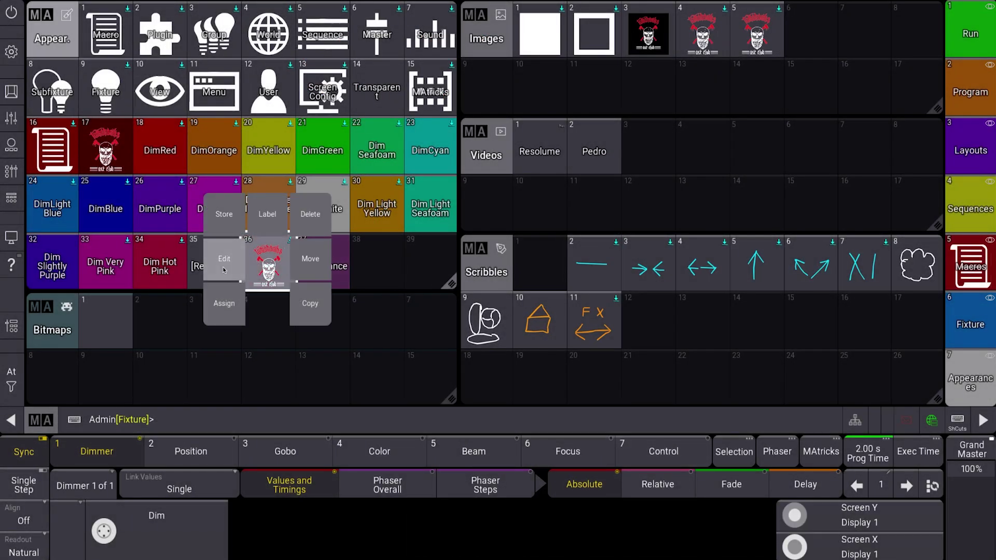
left_click(224, 269)
left_click(623, 444)
type("75")
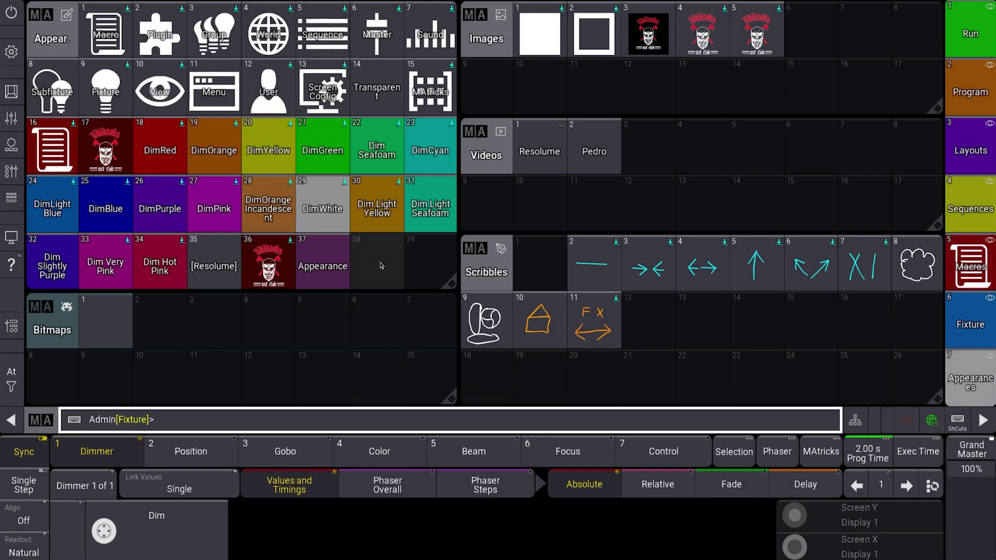
Step: Create Appearance 38 in the empty slot and assign video 2 Pedro as its image
left_click_drag(385, 271, 335, 261)
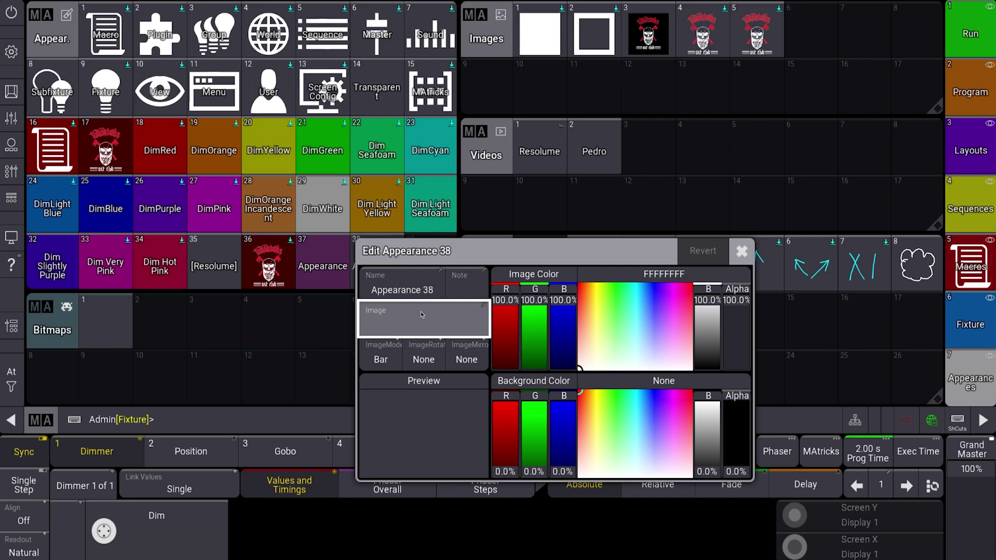
left_click(440, 323)
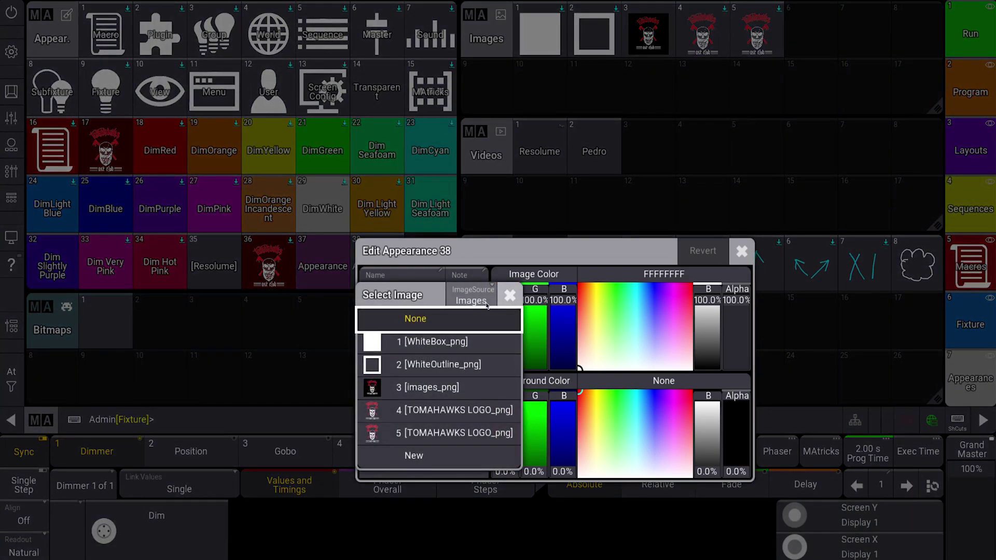
left_click(476, 298)
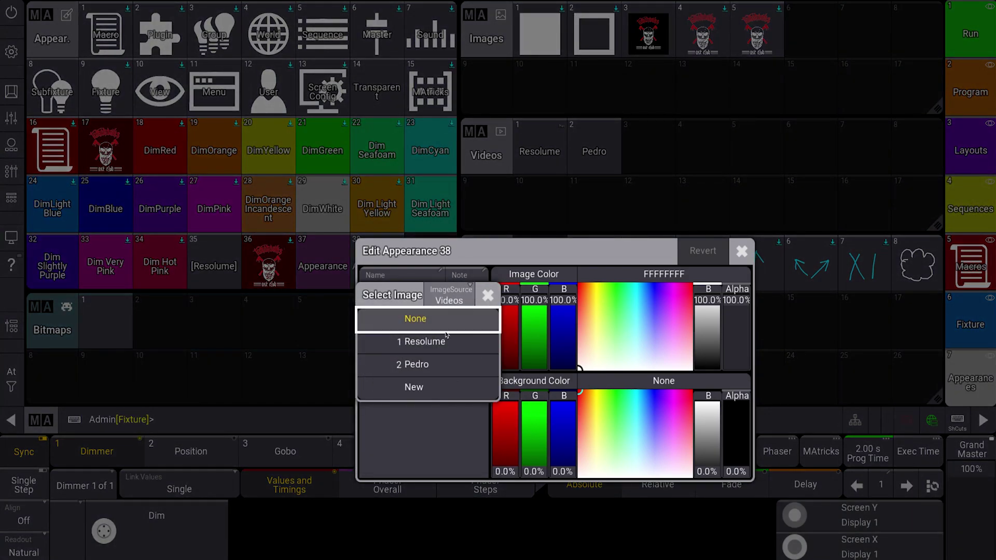
left_click(428, 364)
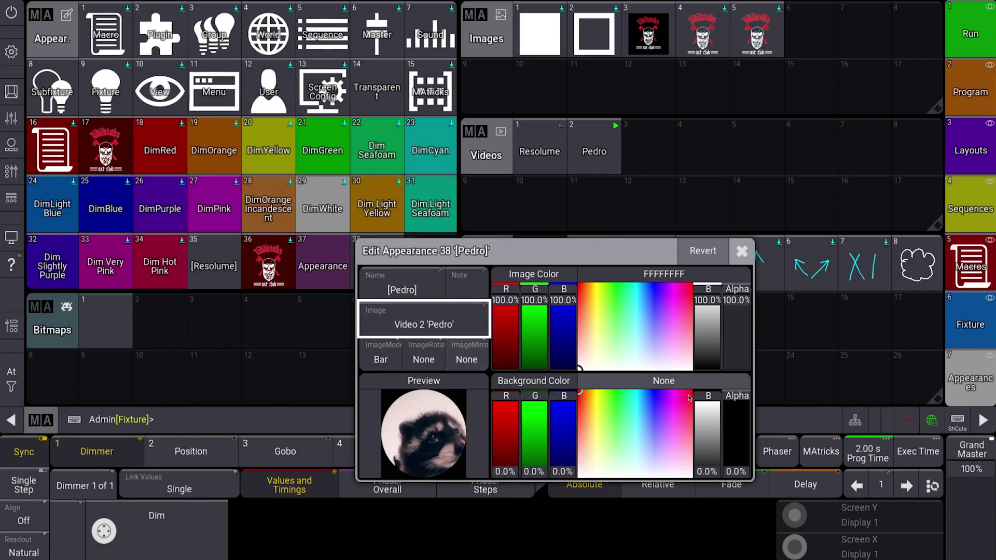
Step: Set the background colour of Appearance 38 to 25% green, 50% blue and 50% alpha, and close the editor
left_click(734, 451)
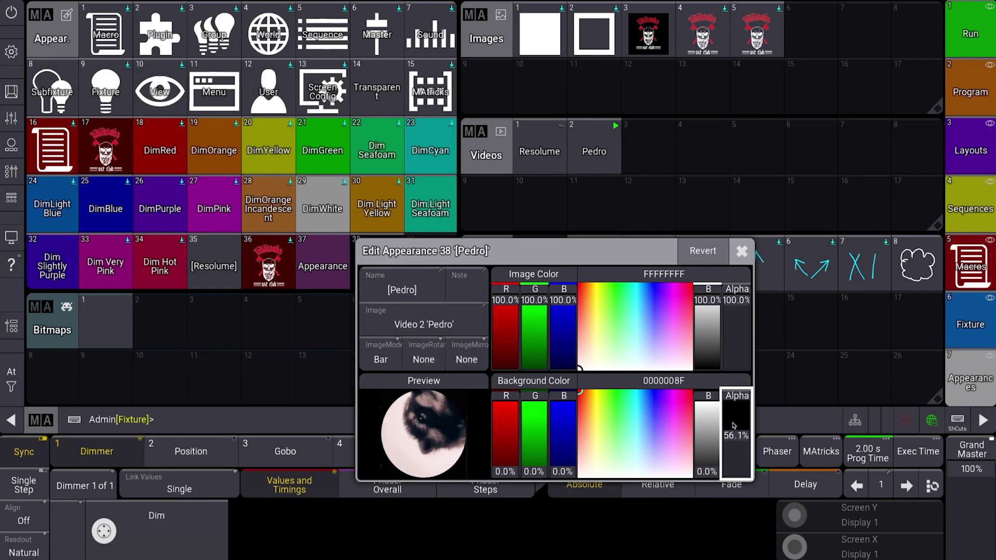
left_click(735, 421)
type("50")
key("Return")
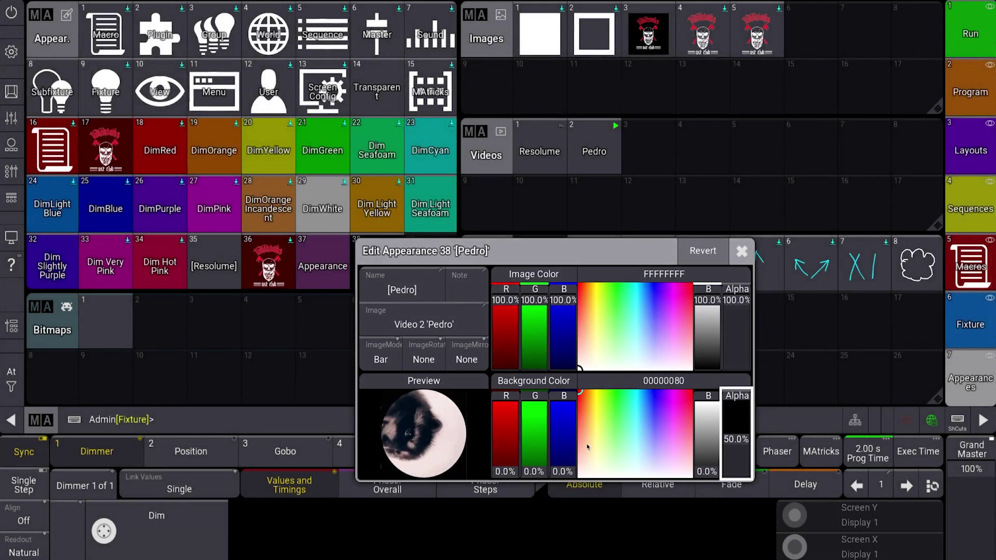
left_click(567, 456)
type("50")
left_click(564, 459)
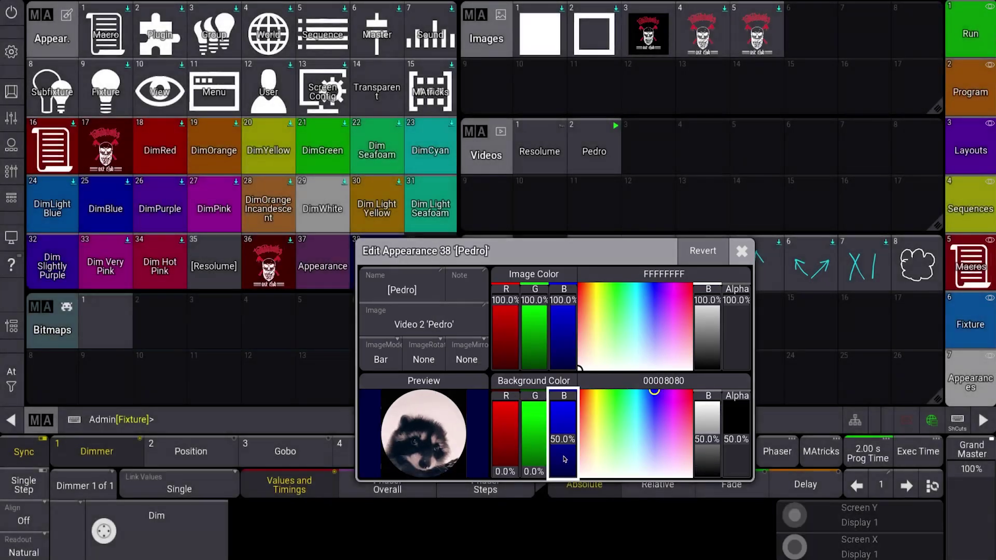
left_click(533, 421)
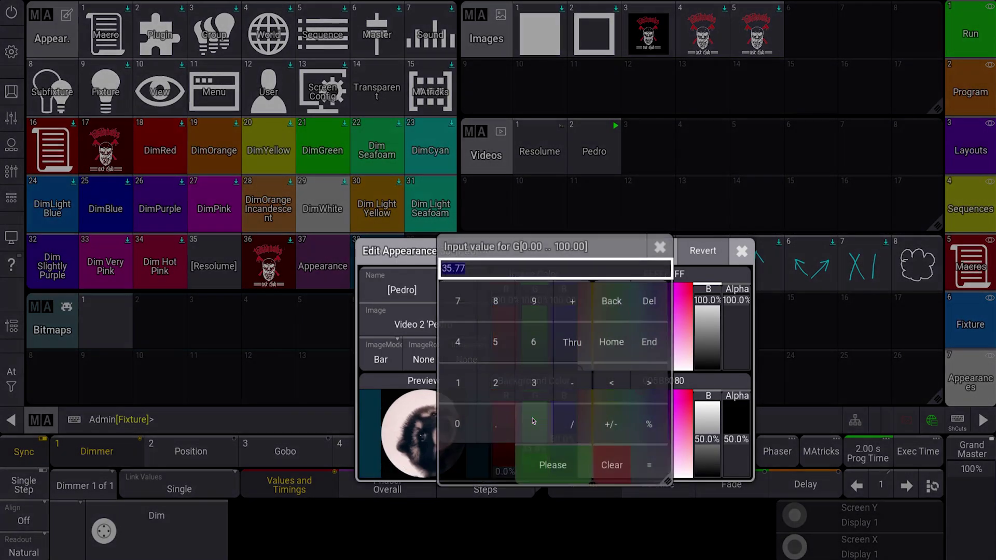
type("25")
key("Return")
left_click(742, 251)
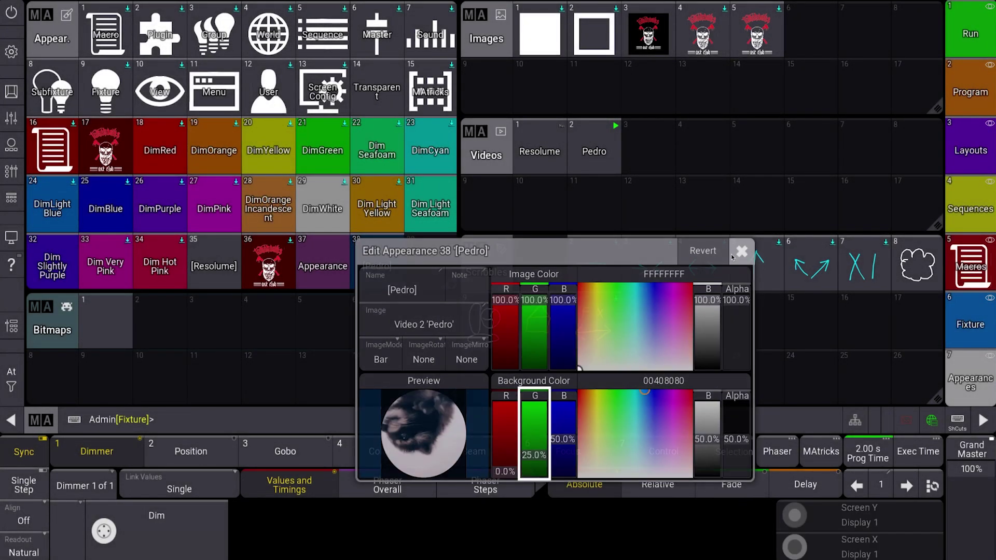
Step: Assign Appearance 38 [Pedro] to the Admin user in the user configuration and preview it on the lock screen
left_click(11, 51)
left_click(640, 295)
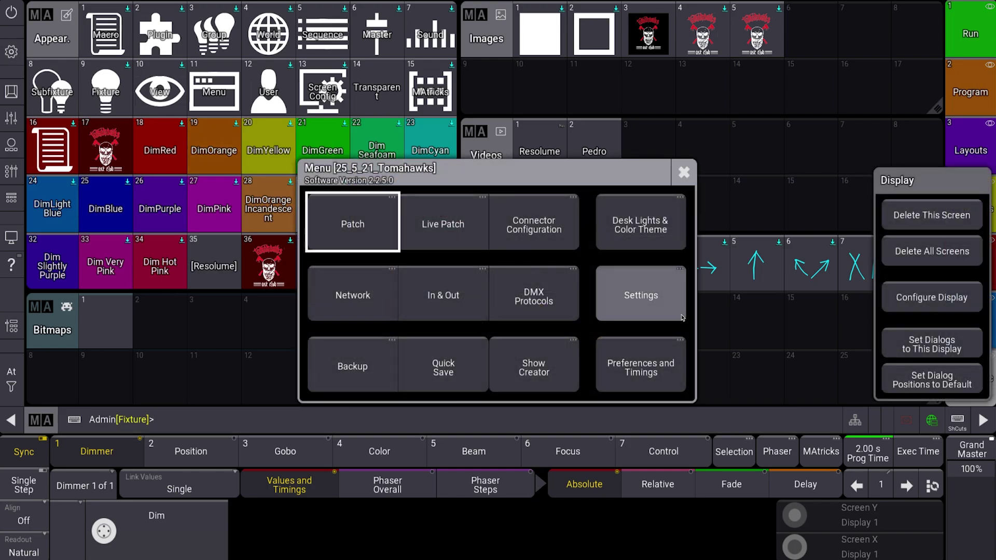
left_click(723, 327)
double_click(352, 87)
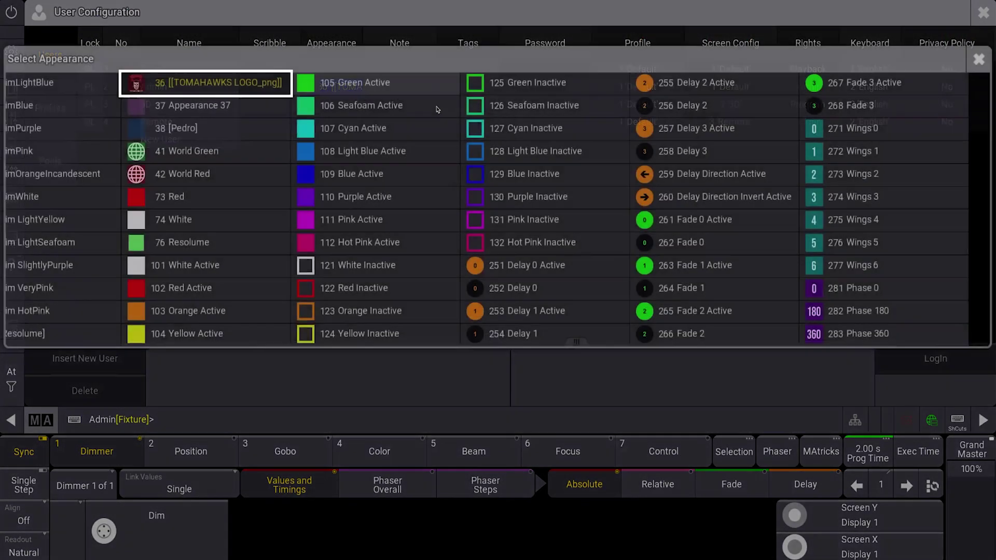
left_click(181, 127)
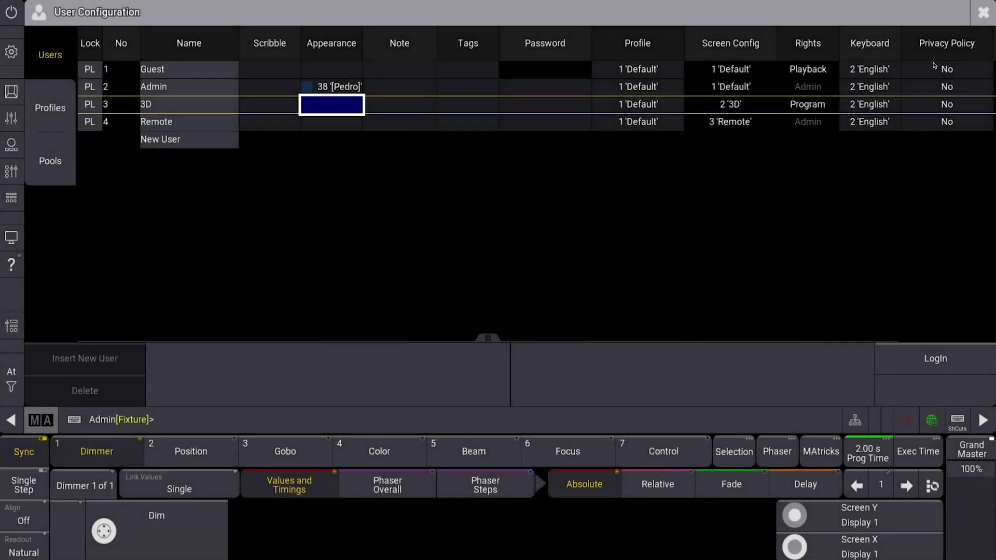
left_click(980, 20)
key("Pause")
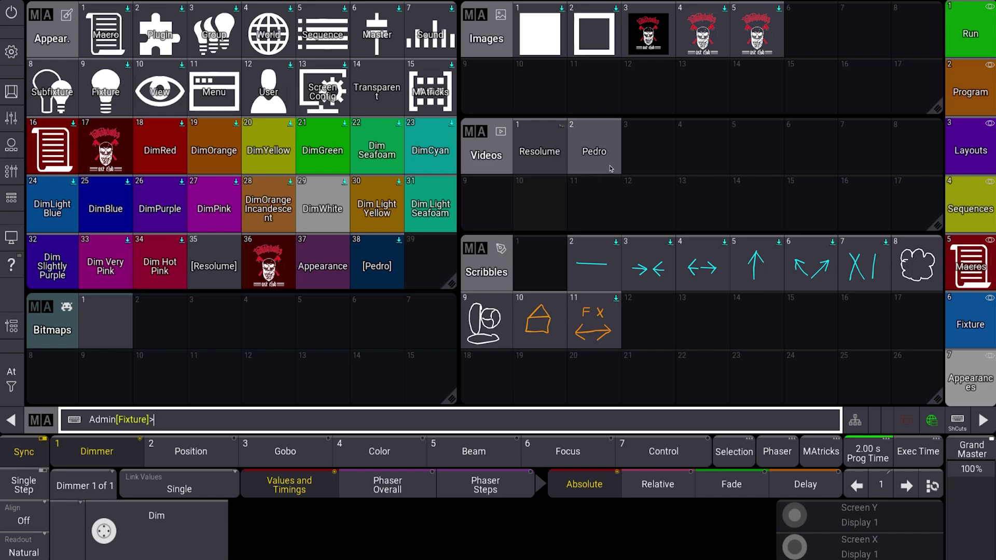
Step: Create Video 3 with NDI as its source type and select the Arena - Composition stream
left_click_drag(659, 151, 617, 158)
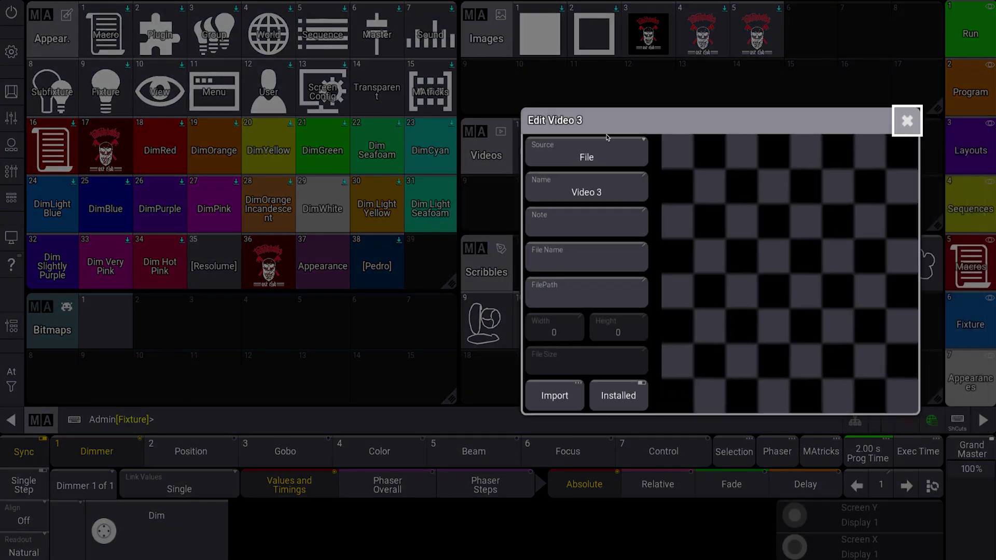
left_click(599, 154)
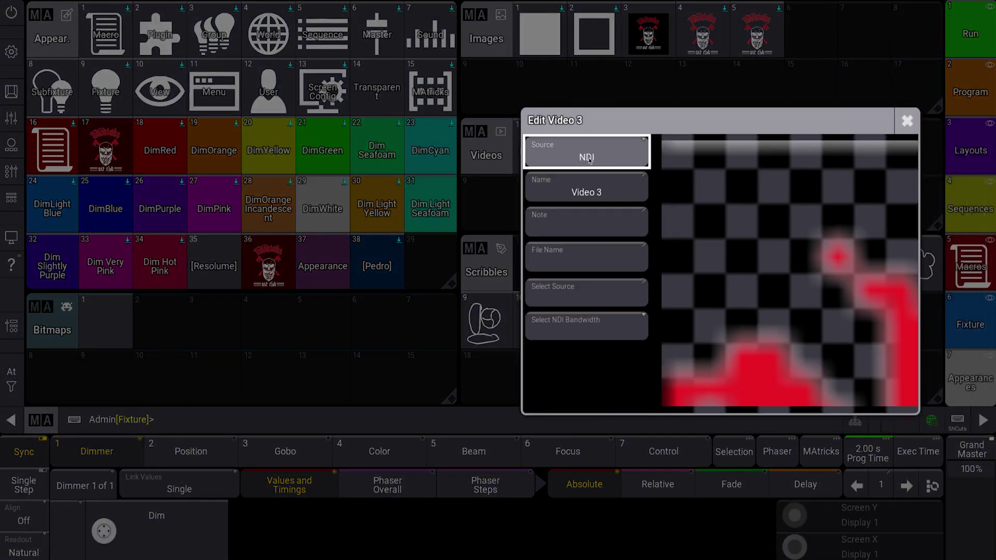
left_click(564, 304)
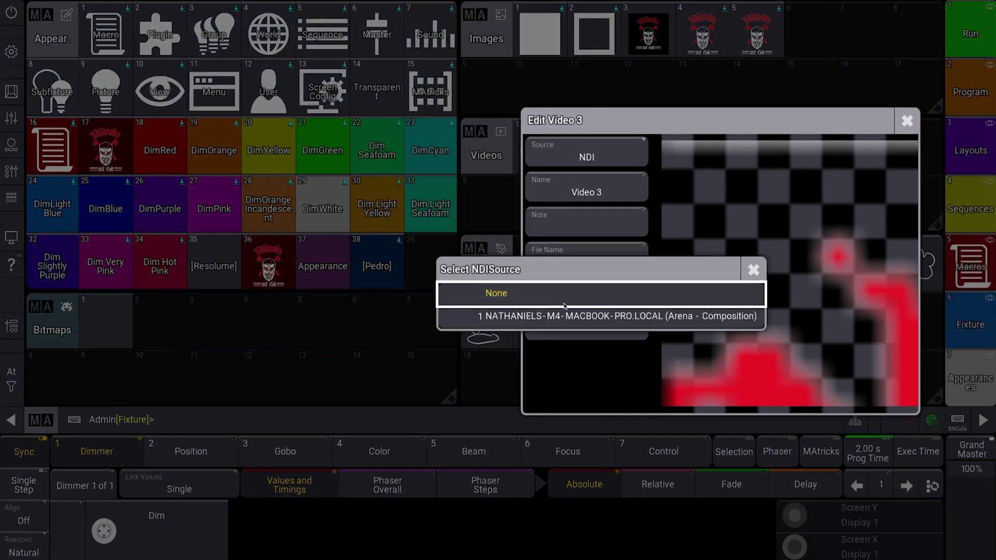
left_click(570, 316)
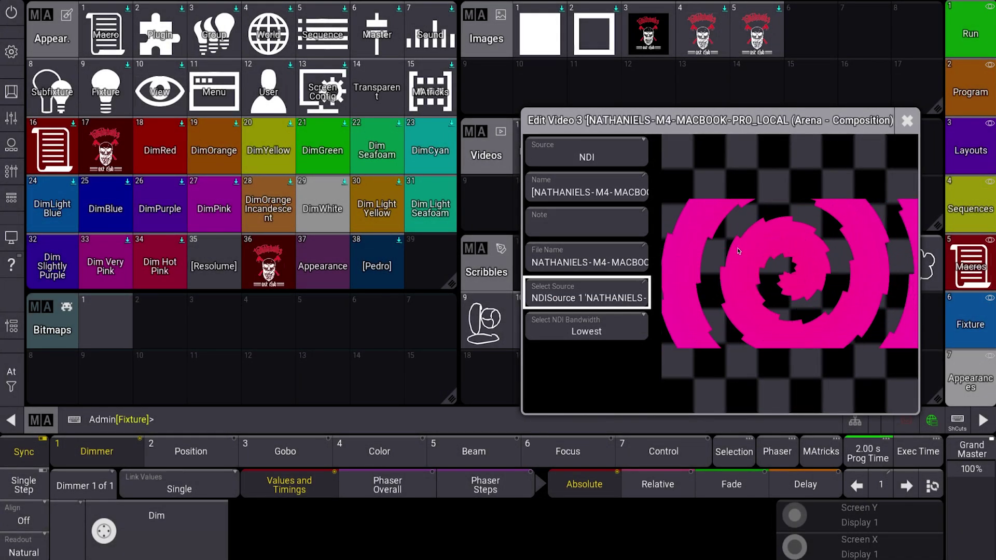
Step: Set the NDI bandwidth of Video 3 to Lowest, close its editor and label the video "Res NDI"
left_click(626, 326)
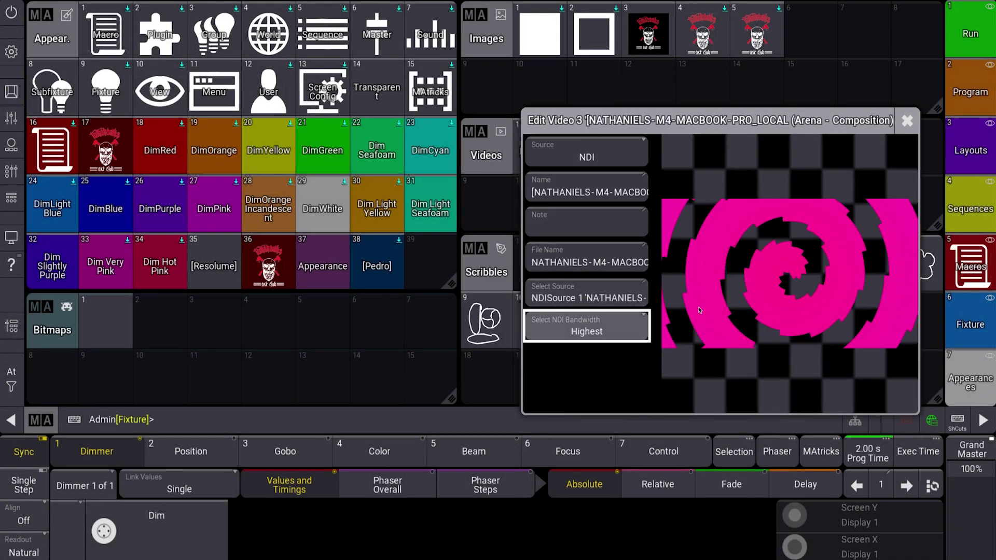
left_click(591, 332)
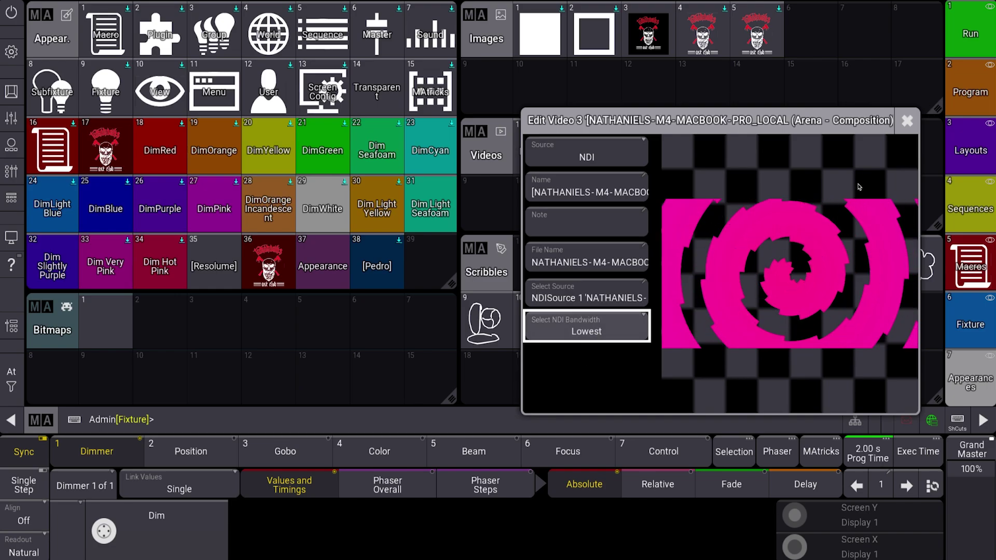
left_click(905, 122)
left_click_drag(658, 160, 655, 117)
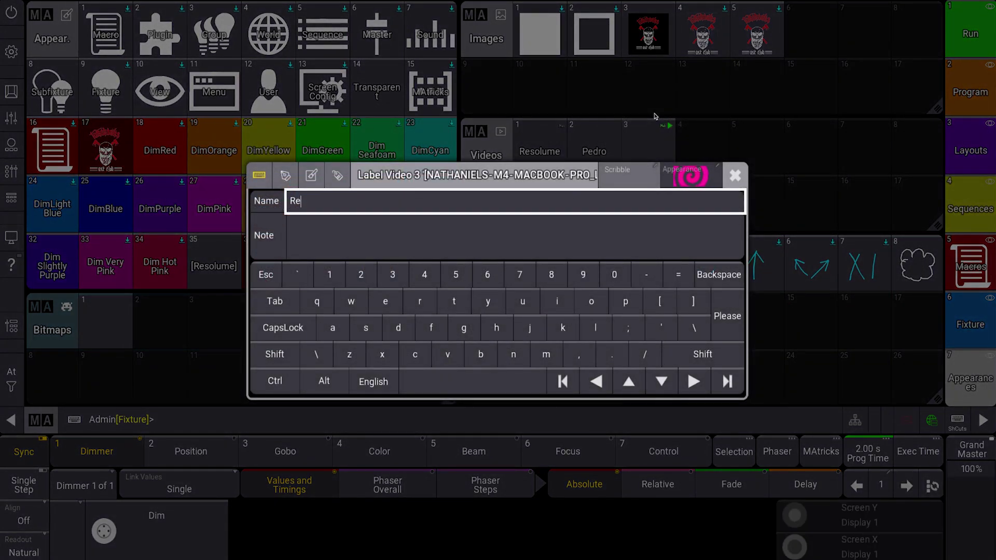
key("Return")
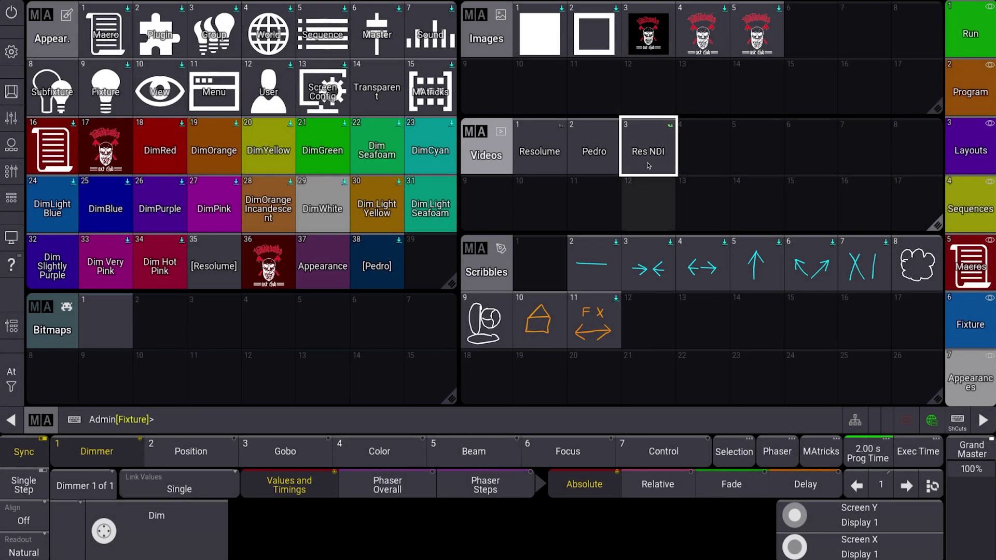
Step: Create Appearance 39 with video 3 Res NDI as its image, raise its background alpha and close the editor
left_click_drag(430, 263, 396, 256)
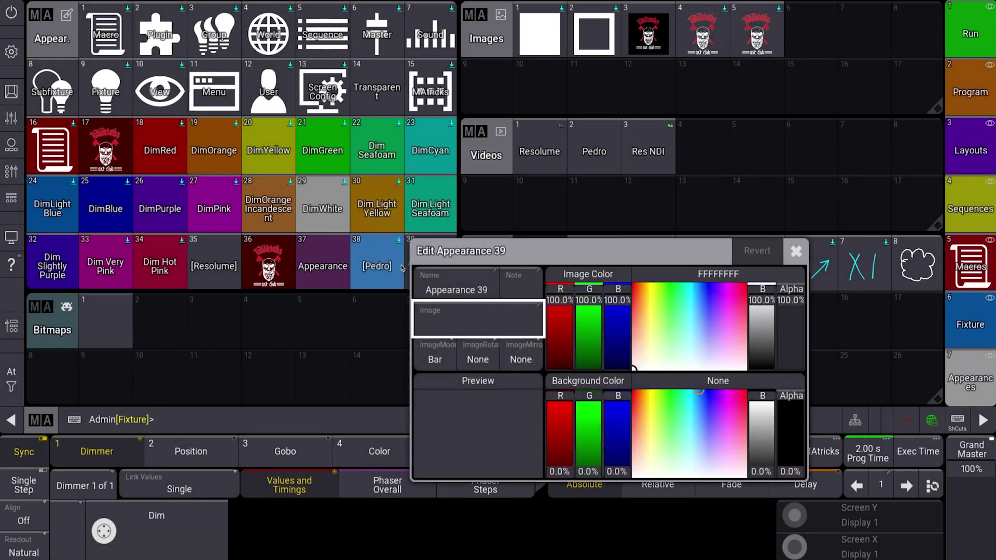
left_click(492, 326)
left_click(511, 299)
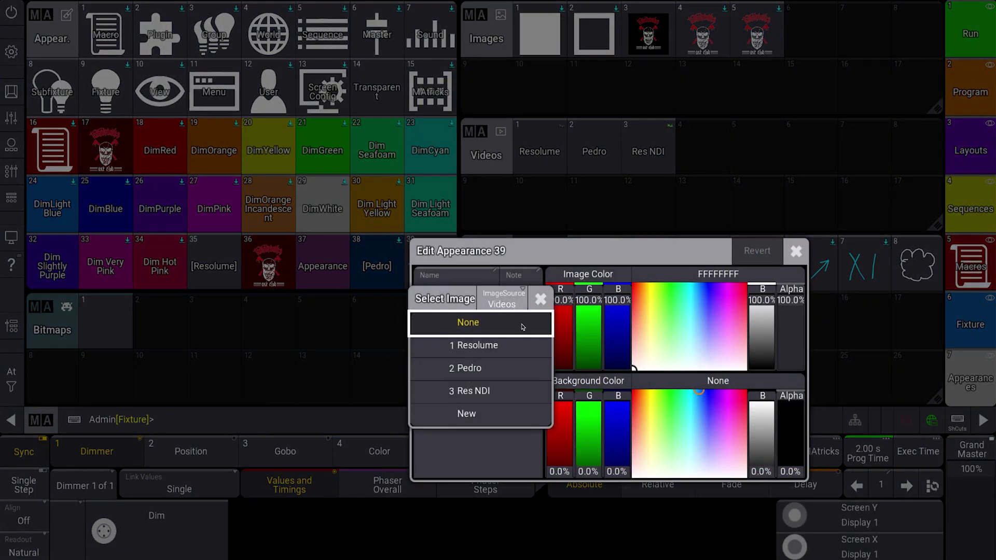
left_click(476, 375)
left_click(502, 324)
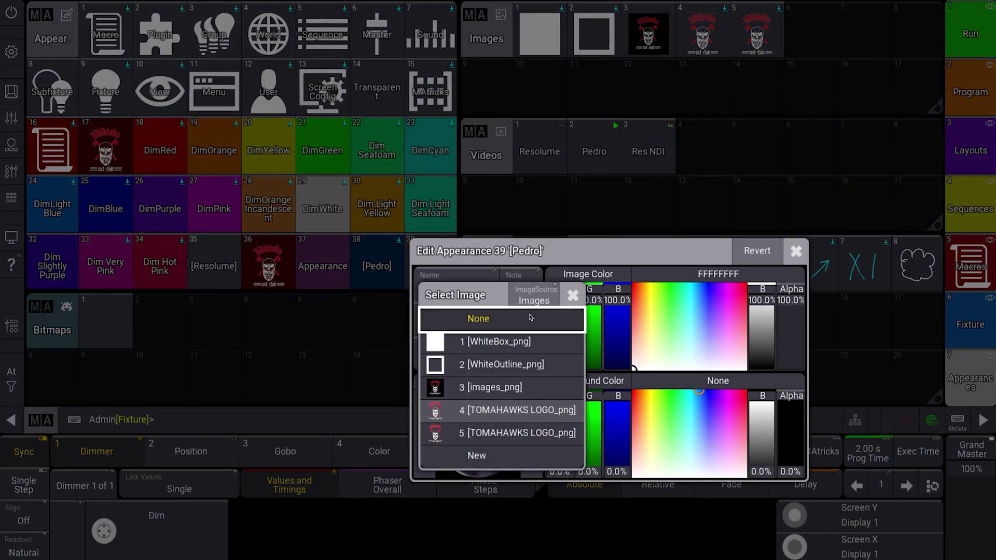
left_click(514, 295)
left_click(529, 388)
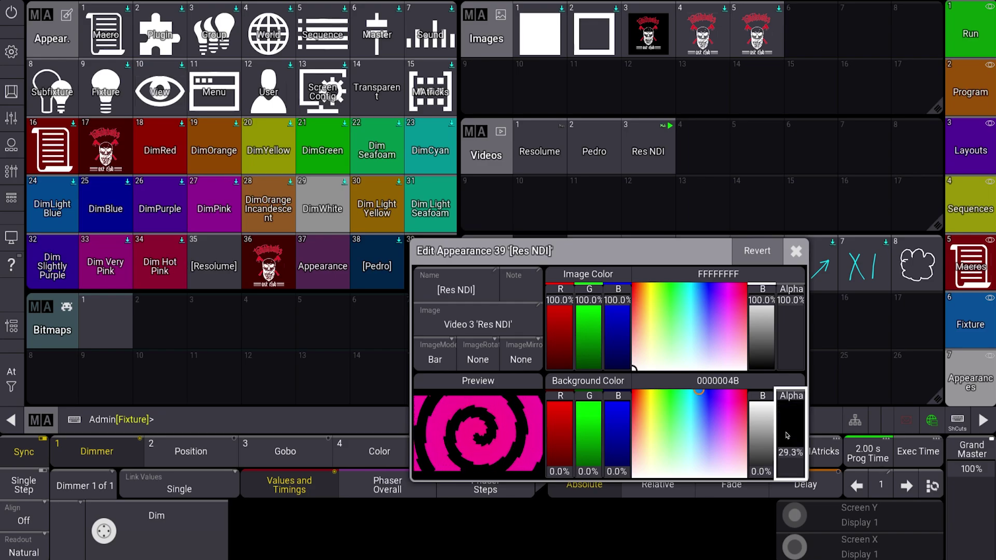
left_click(801, 256)
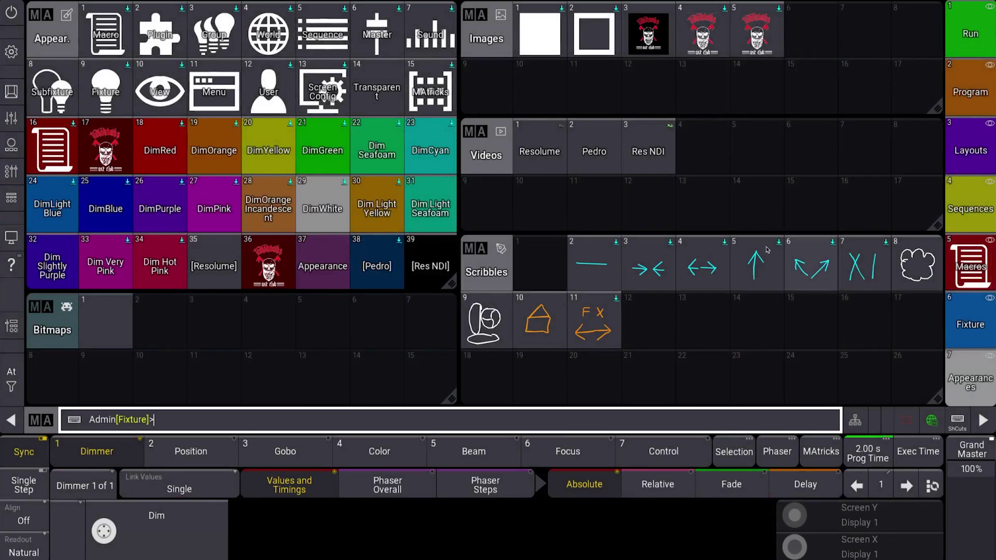
Step: Assign Appearance 39 [Res NDI] to the Admin user, check the lock screen and unlock the desk
left_click(214, 92)
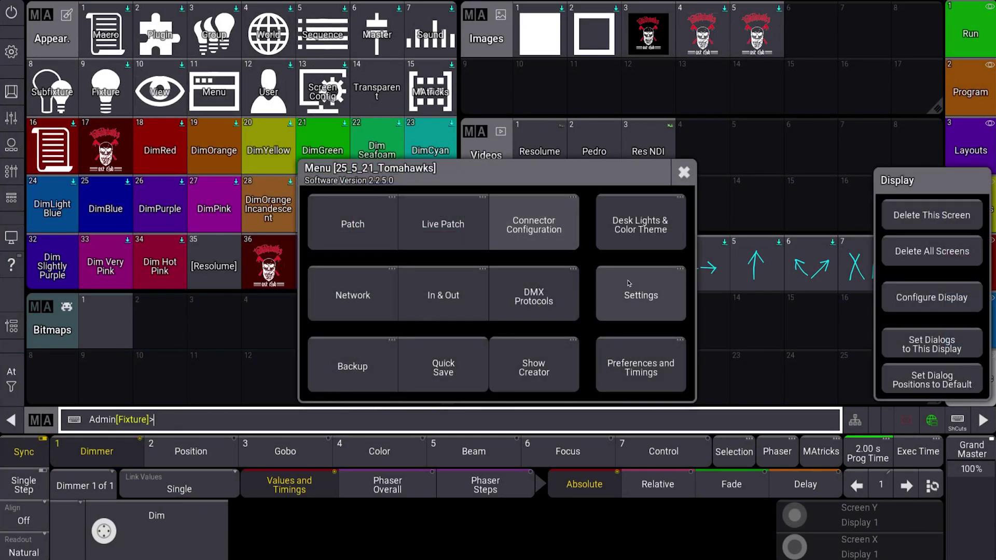
left_click(641, 295)
left_click(649, 290)
right_click(321, 83)
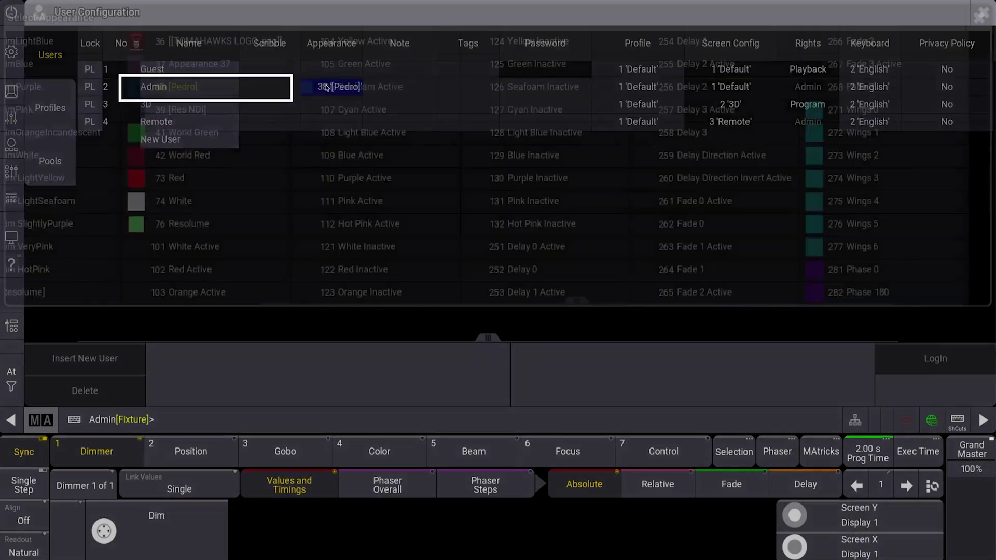
left_click(256, 114)
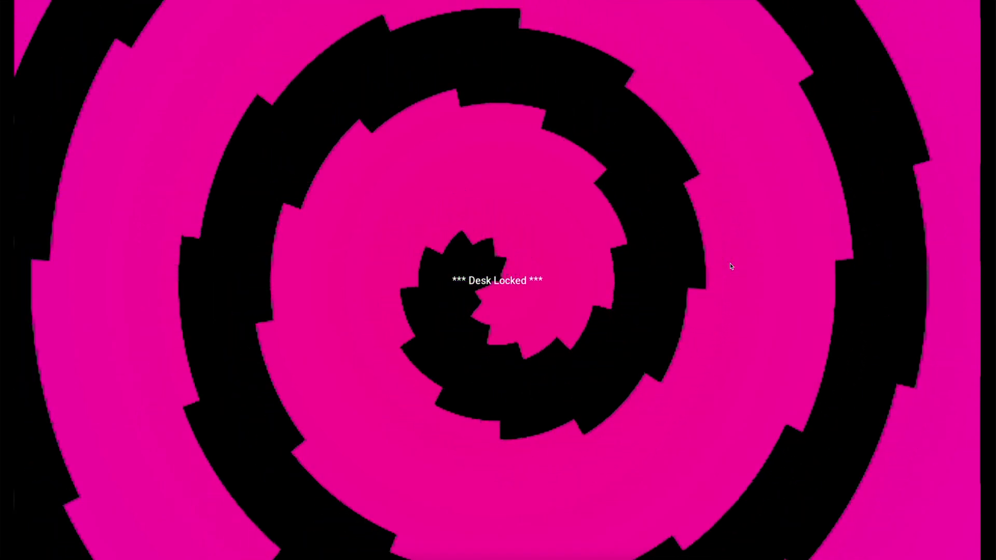
key("Escape")
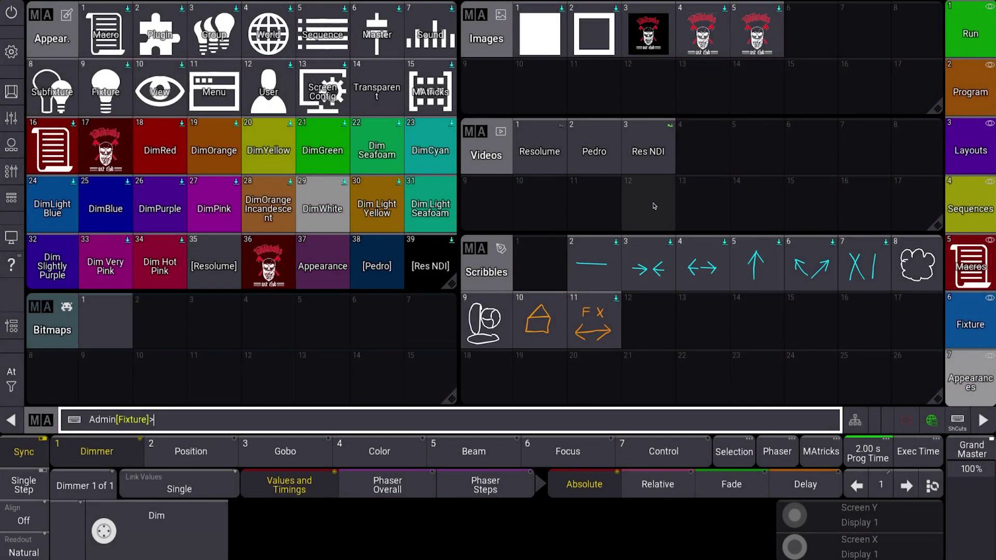